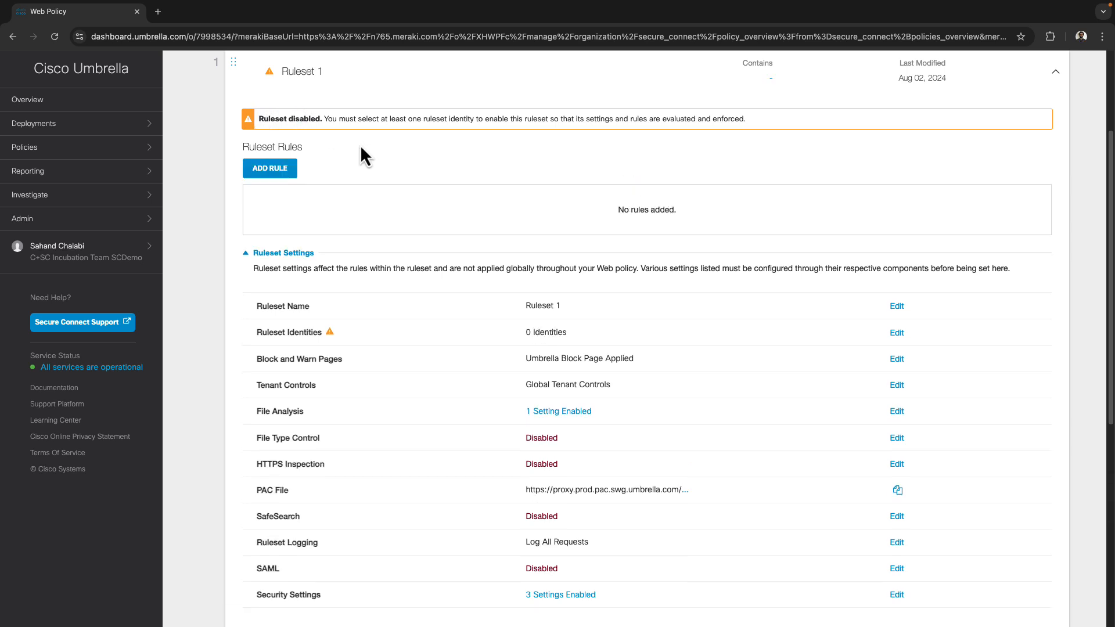
Bring up the new 'Ruleset 1' entry, still disabled with 0 identities and no rules
{"action": "mouse_move", "coordinate": [332, 336]}
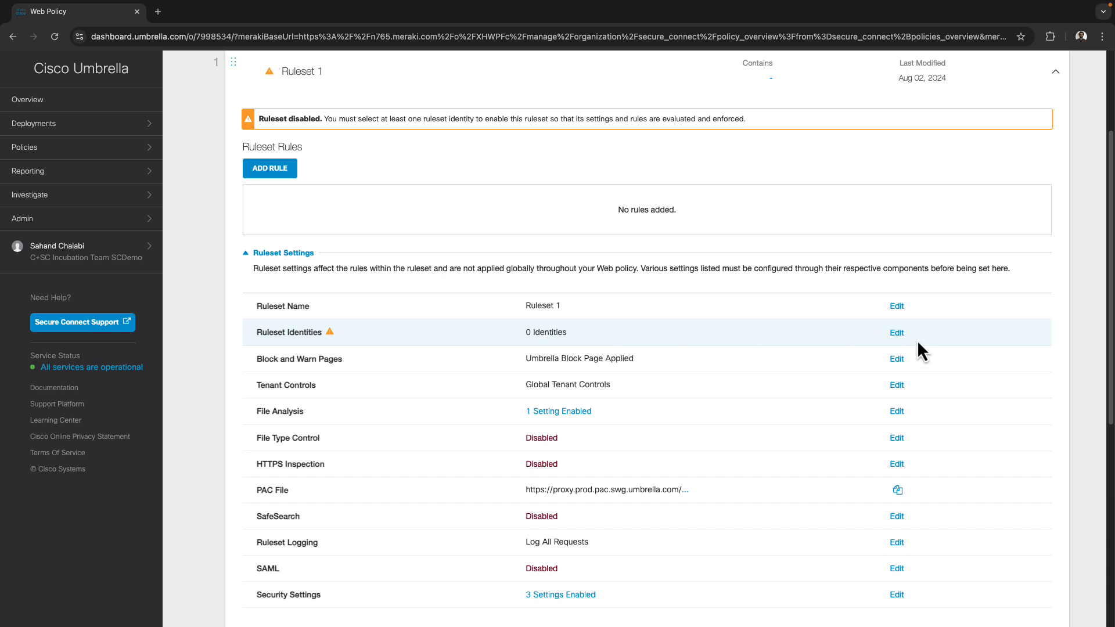
Assign a single AD user as Ruleset 1's identity and save the selection
{"action": "left_click", "coordinate": [897, 333]}
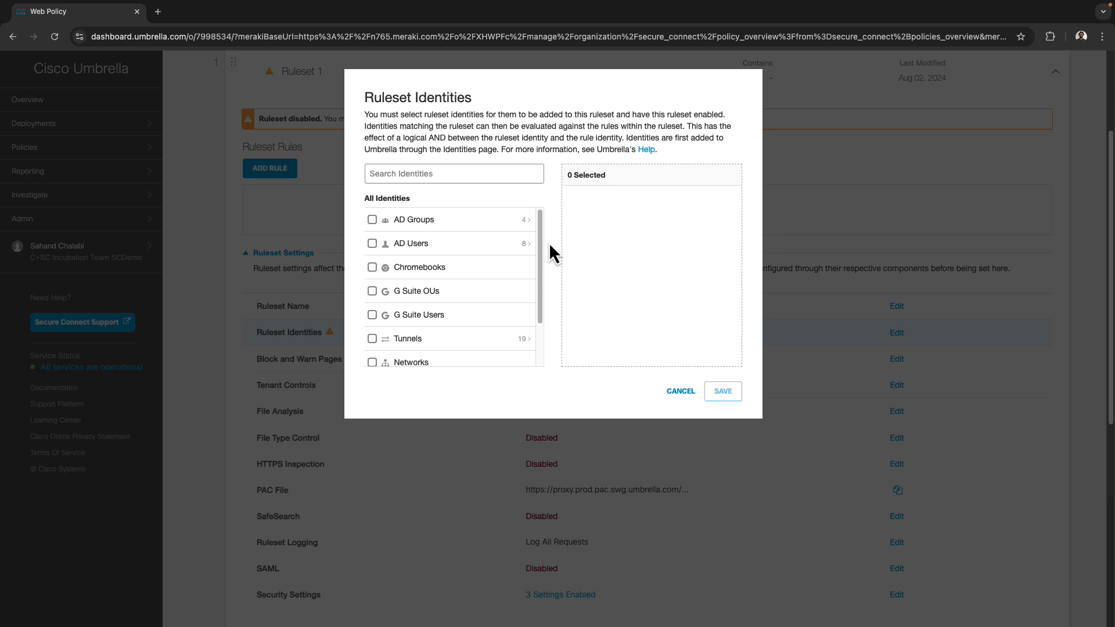
{"action": "left_click", "coordinate": [529, 246]}
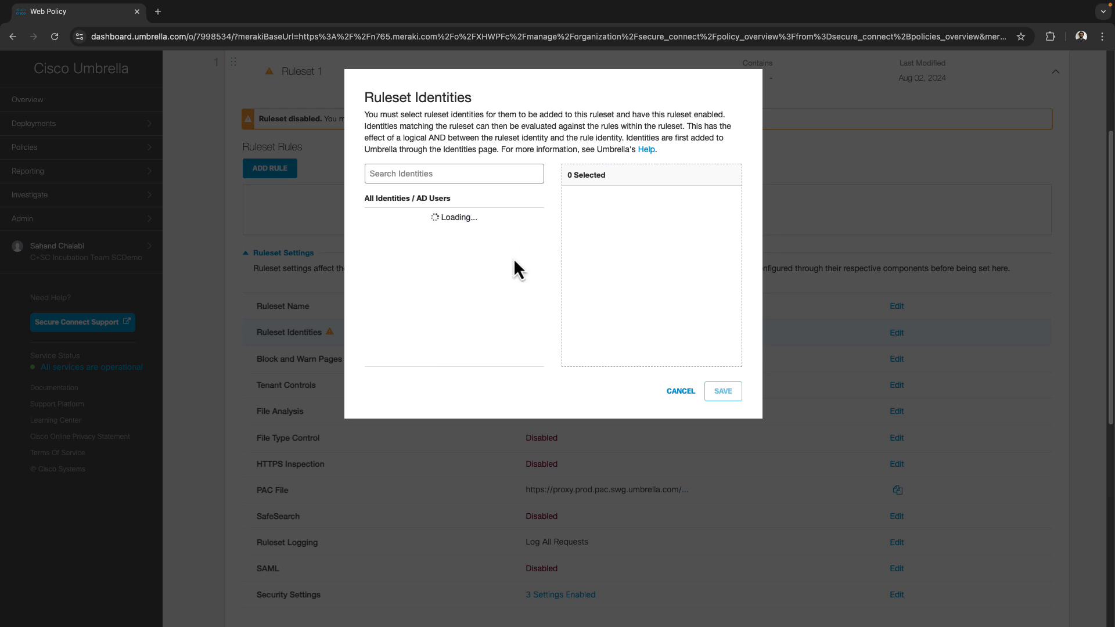
{"action": "scroll", "coordinate": [409, 303], "scroll_direction": "down", "scroll_amount": 1}
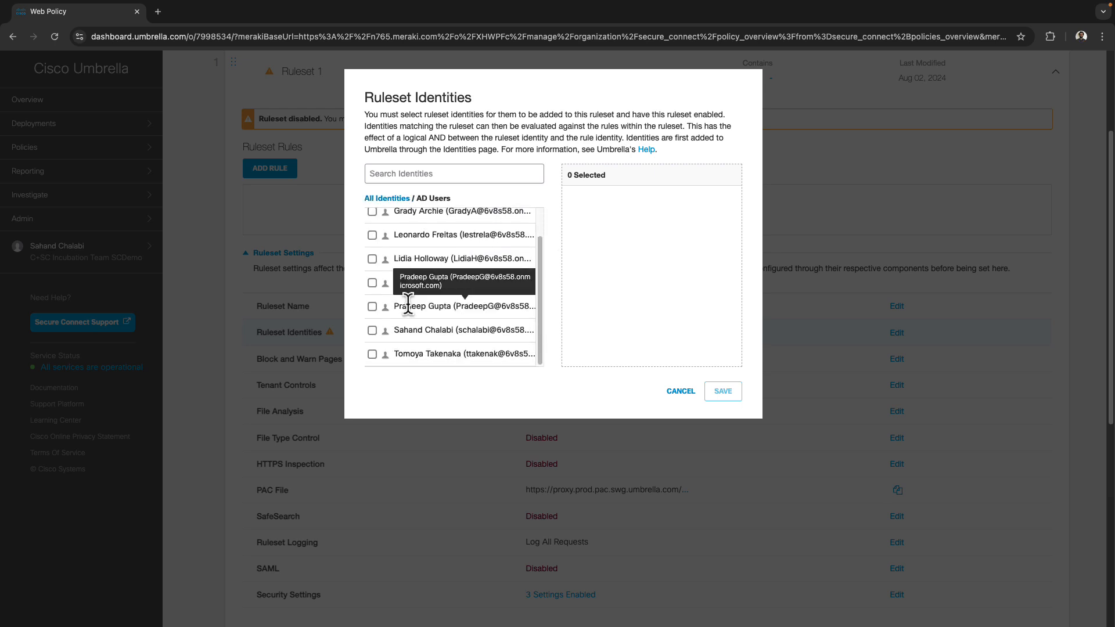
{"action": "left_click", "coordinate": [372, 330]}
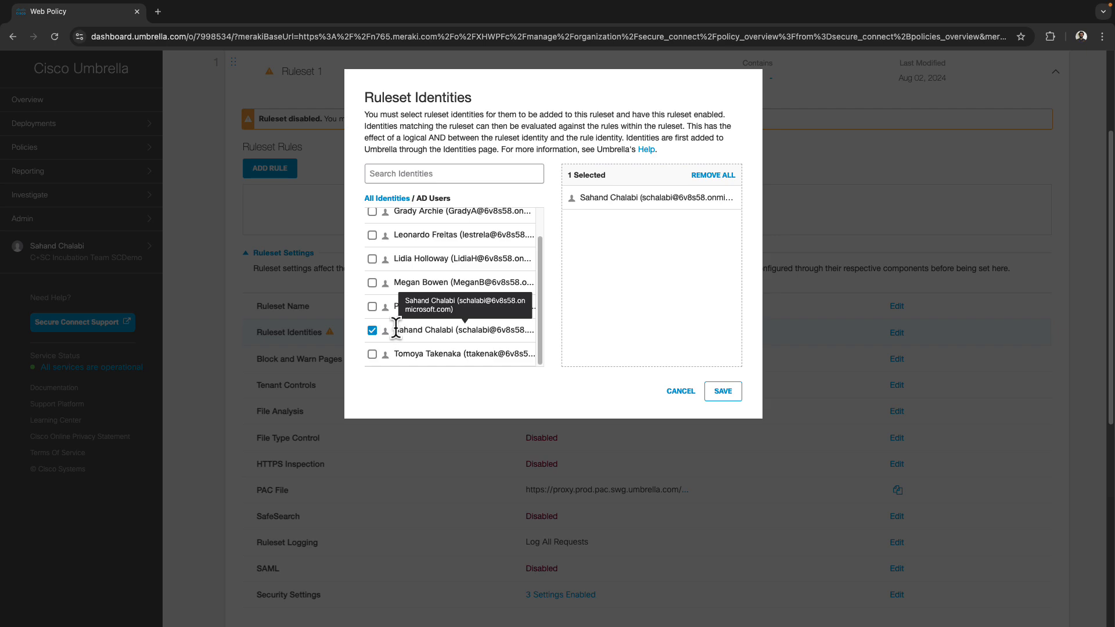
{"action": "left_click_drag", "start_coordinate": [394, 330], "coordinate": [460, 329]}
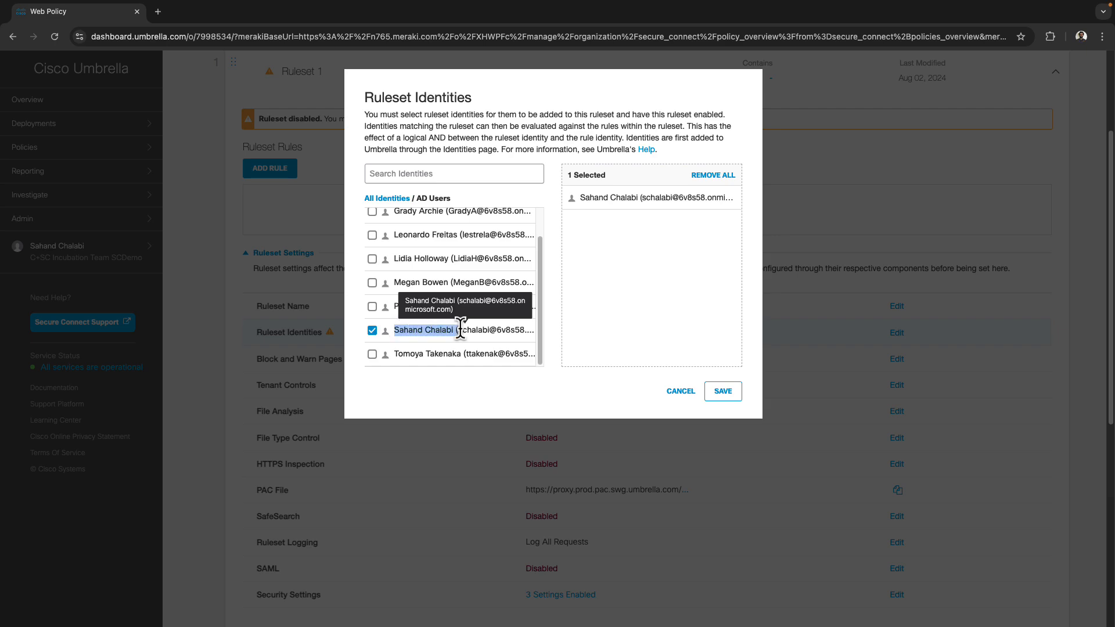
{"action": "left_click", "coordinate": [722, 391]}
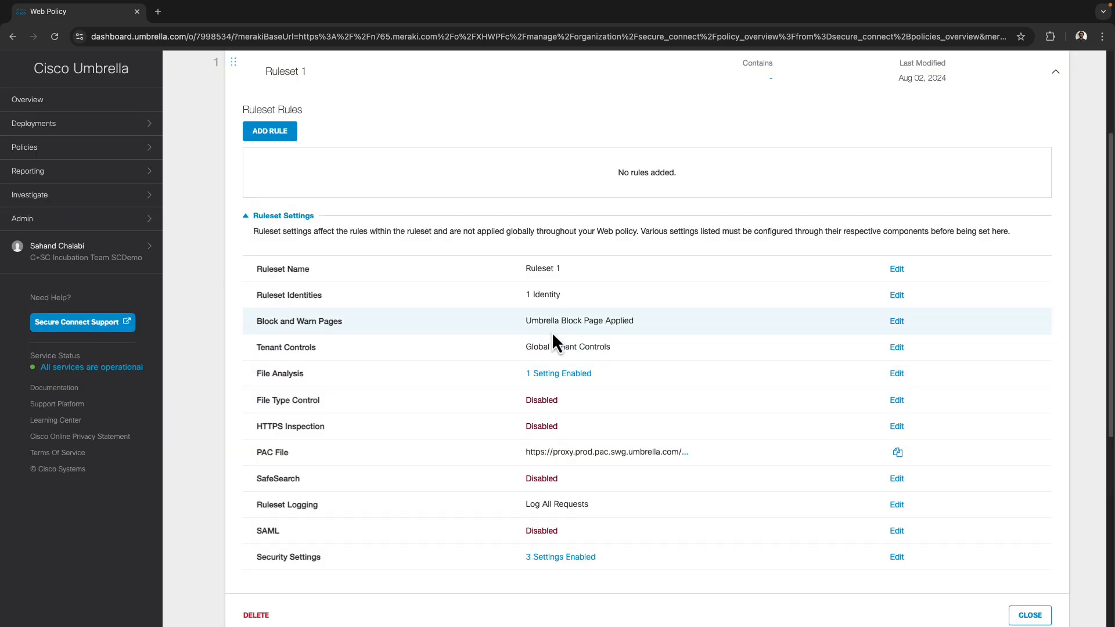
Add a new rule to Ruleset 1 named 'Block Social Networking'
{"action": "scroll", "coordinate": [308, 191], "scroll_direction": "up", "scroll_amount": 3}
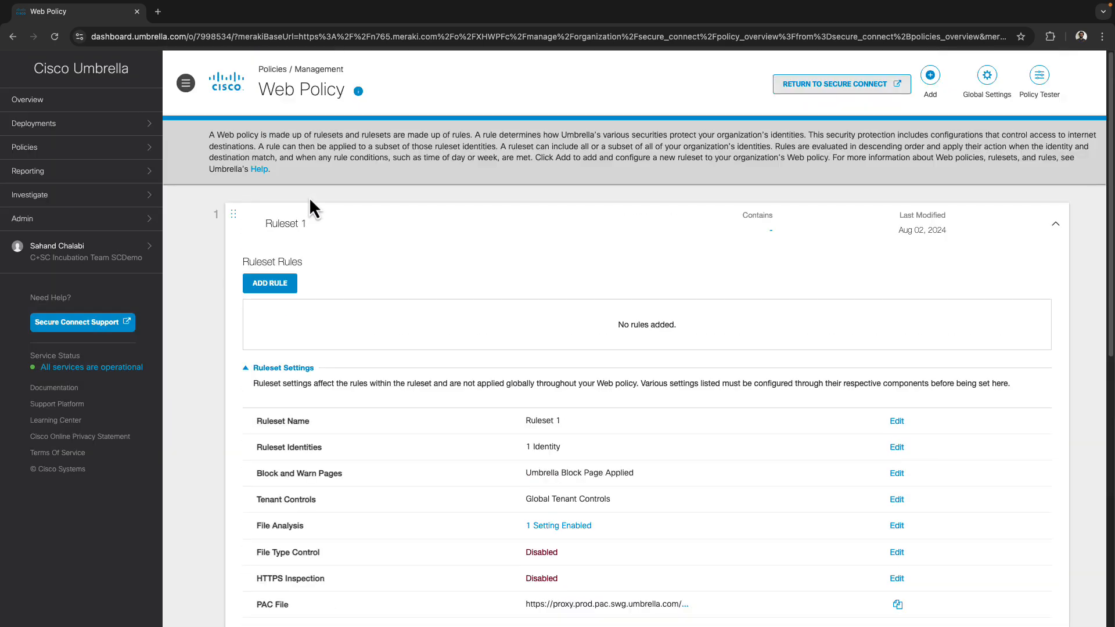
{"action": "left_click", "coordinate": [271, 286]}
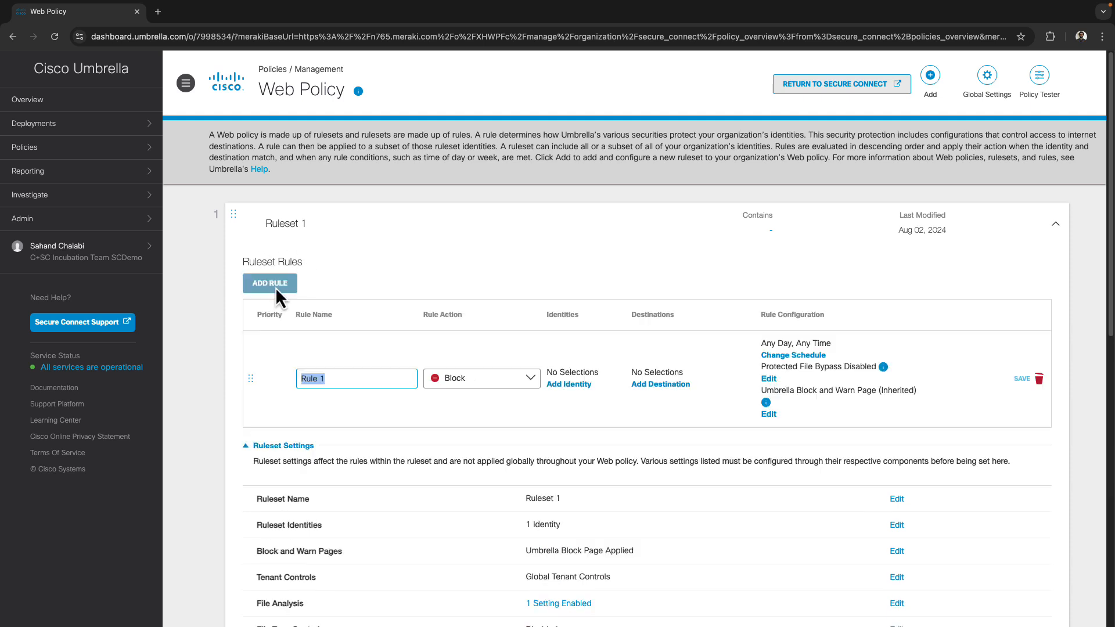
{"action": "type", "text": "Blo"}
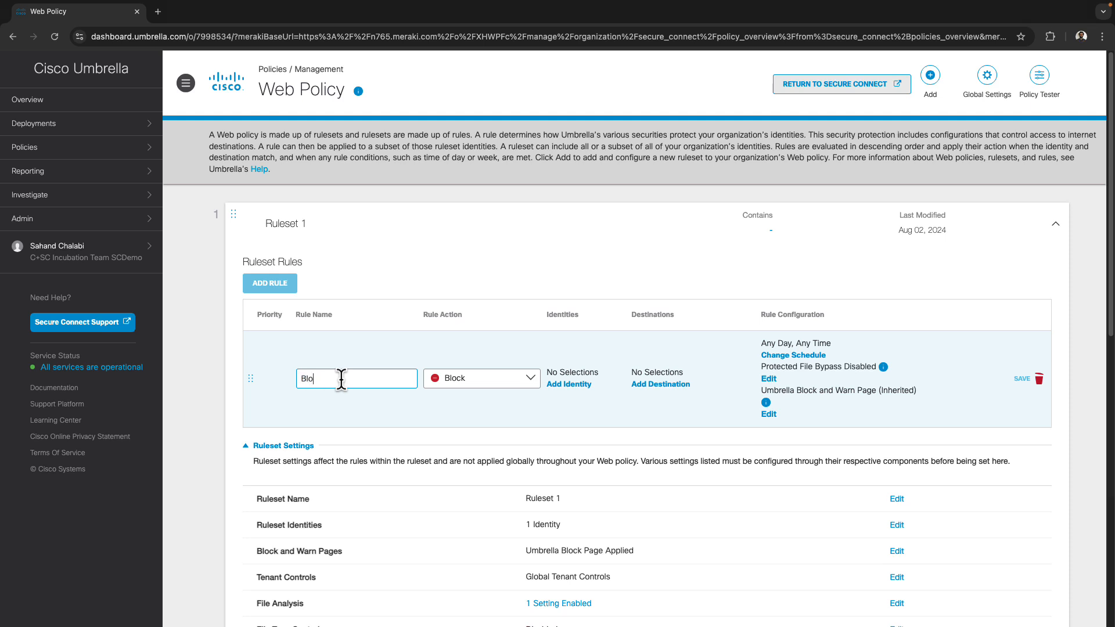
{"action": "type", "text": "ck Social Networking"}
{"action": "left_click", "coordinate": [558, 417]}
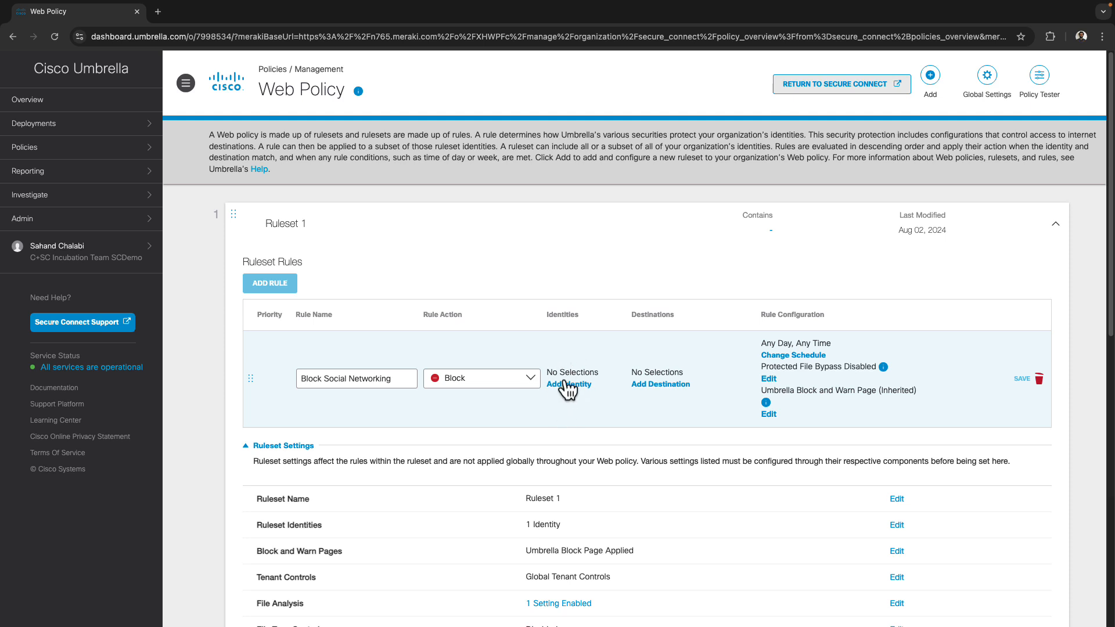
Set the rule's identities to Inherit Ruleset Identities and apply
{"action": "left_click", "coordinate": [570, 386]}
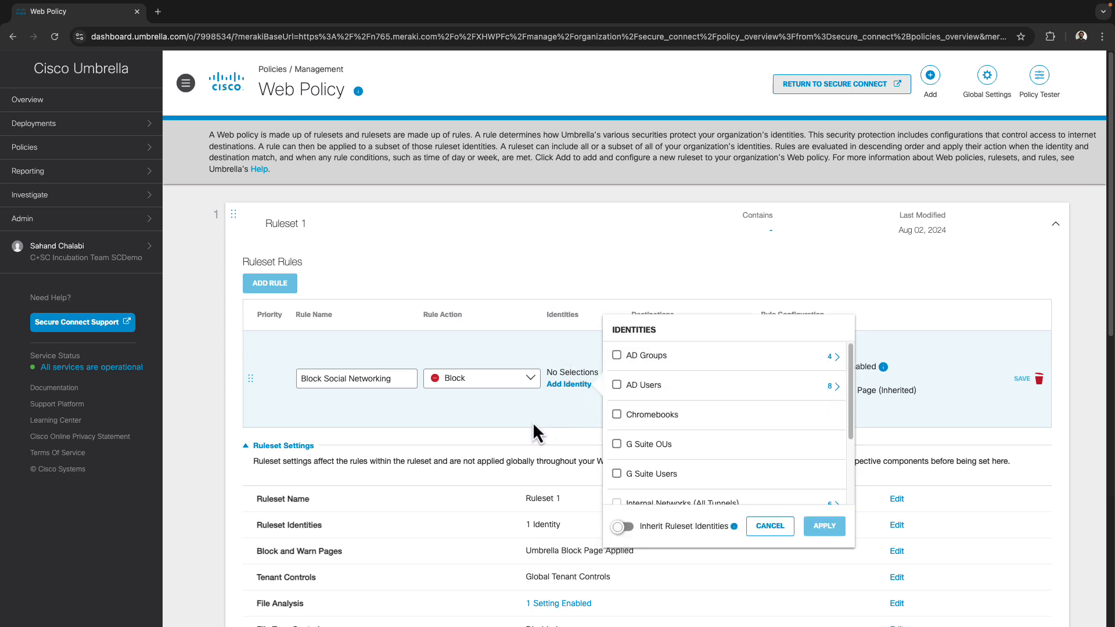
{"action": "left_click", "coordinate": [834, 387]}
{"action": "scroll", "coordinate": [674, 447], "scroll_direction": "down", "scroll_amount": 5}
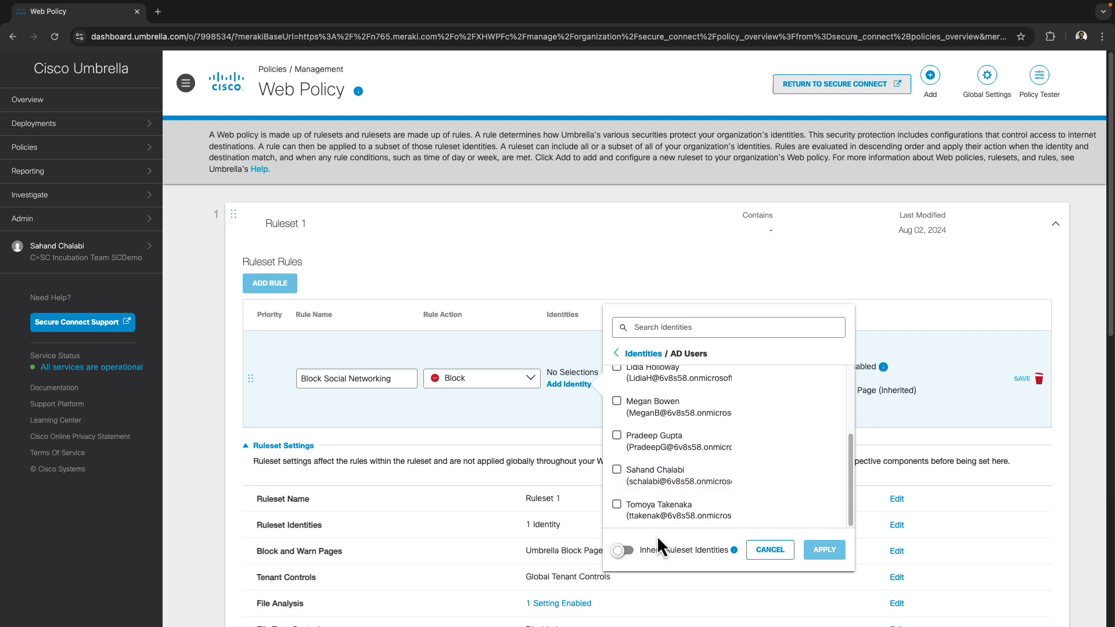
{"action": "left_click", "coordinate": [623, 550]}
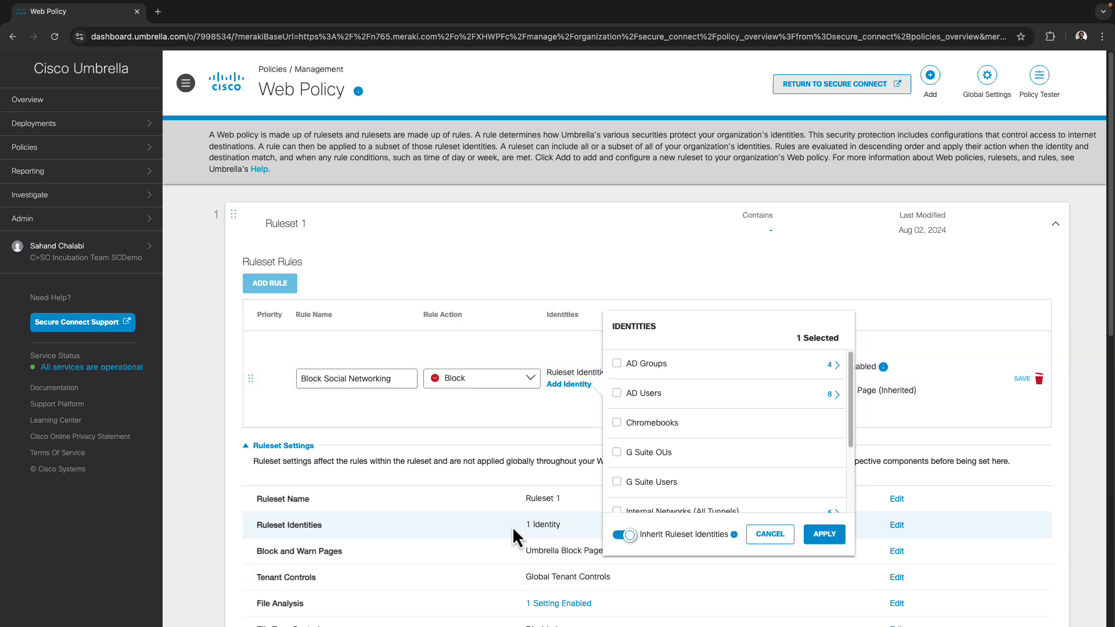
{"action": "left_click", "coordinate": [824, 537]}
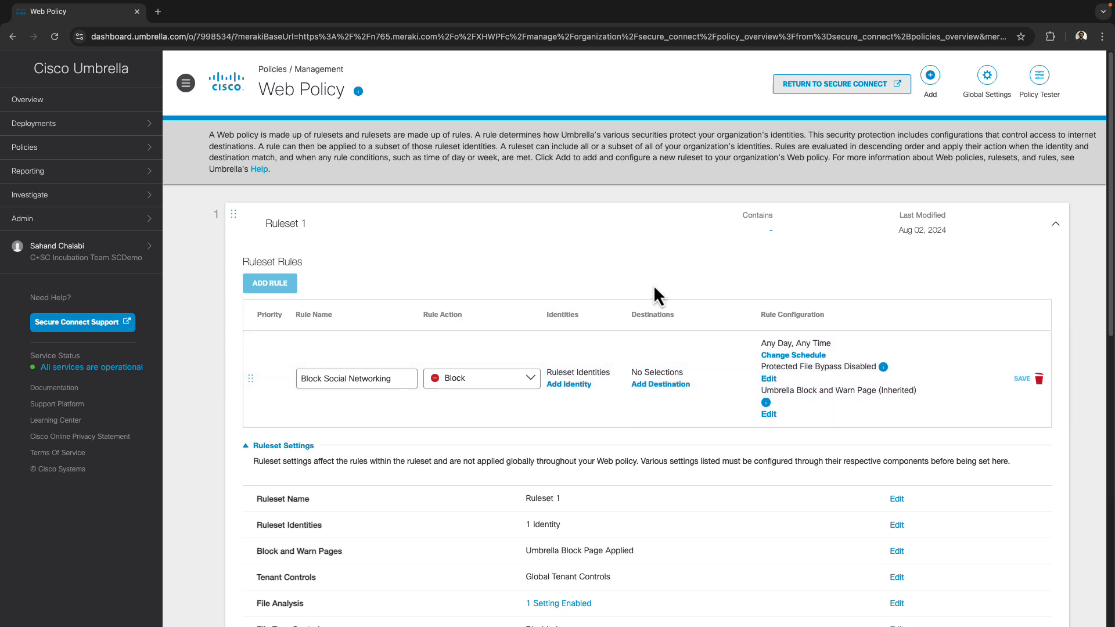
Add the Social Networking content category as the rule's destination
{"action": "left_click", "coordinate": [656, 385]}
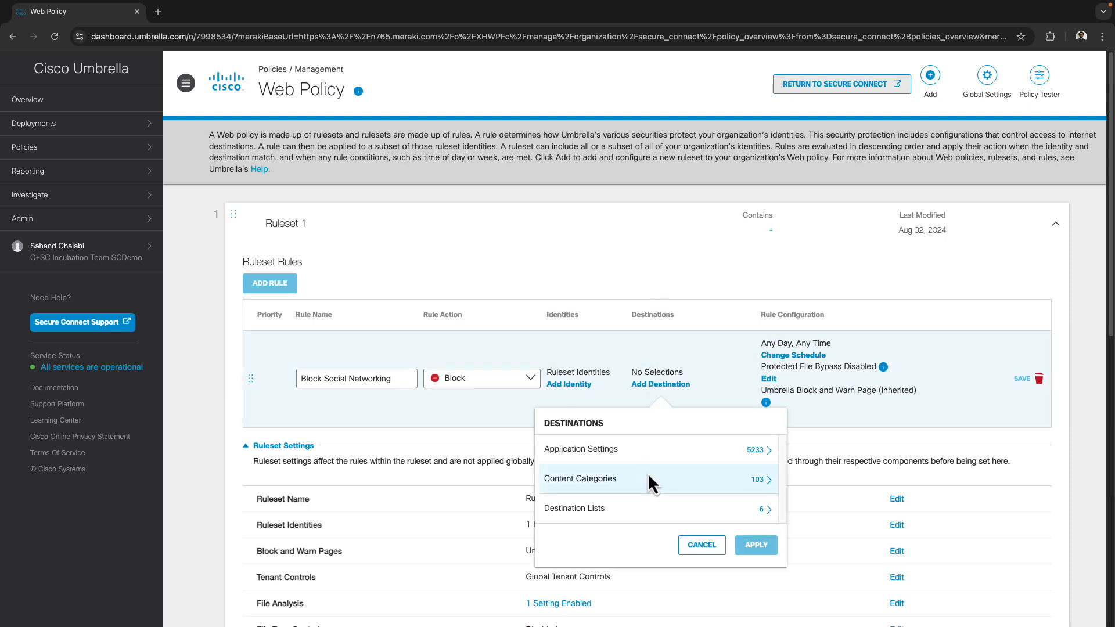
{"action": "left_click", "coordinate": [727, 481]}
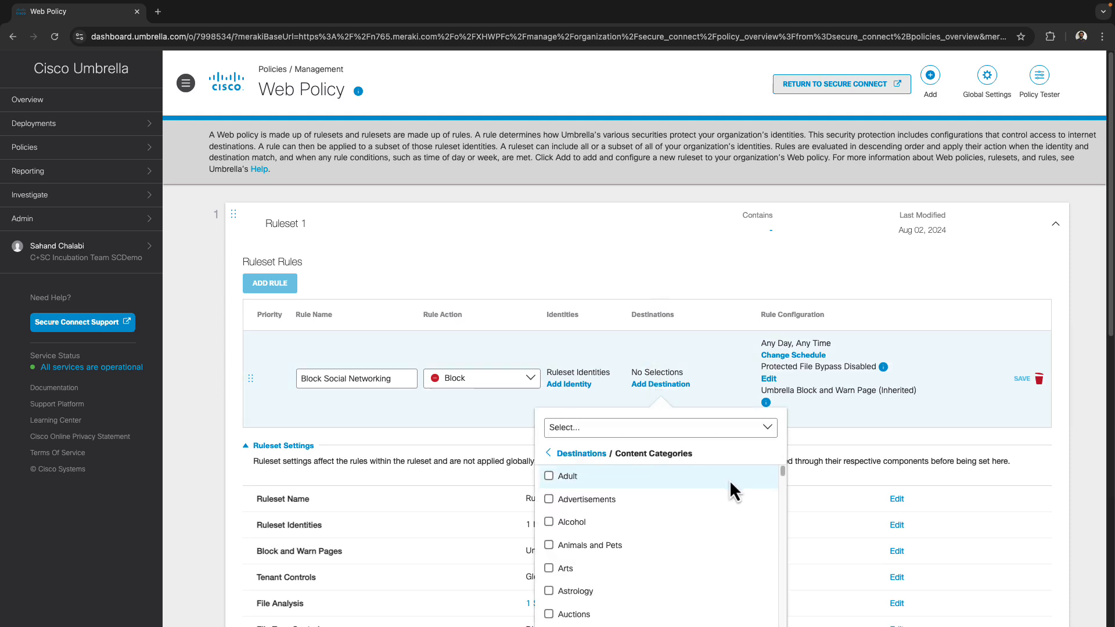
{"action": "scroll", "coordinate": [645, 514], "scroll_direction": "down", "scroll_amount": 5}
{"action": "scroll", "coordinate": [645, 514], "scroll_direction": "down", "scroll_amount": 15}
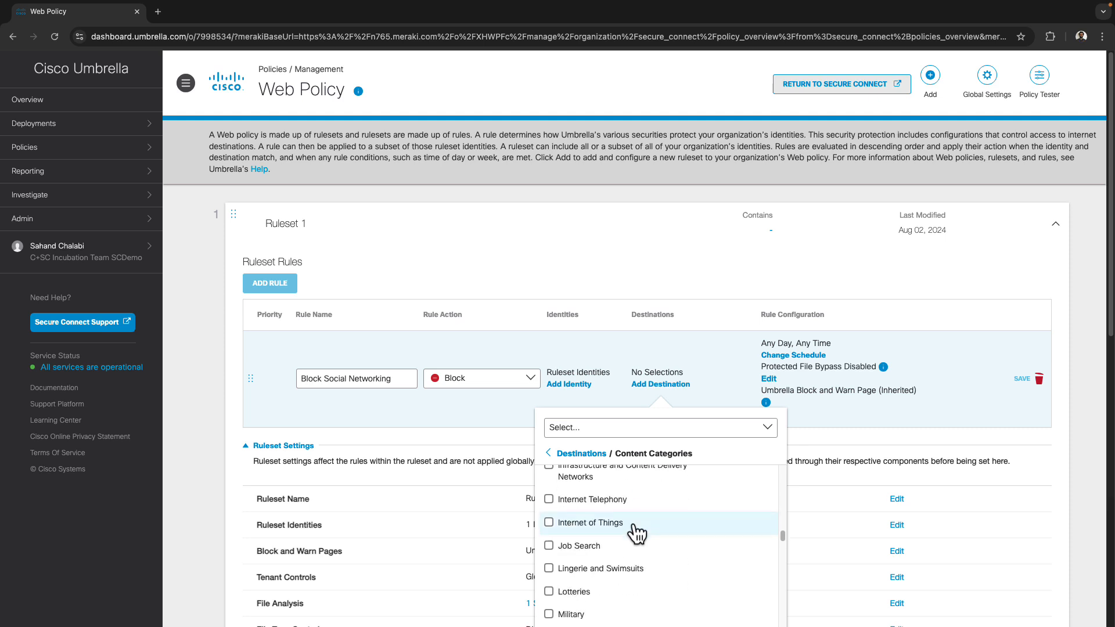
{"action": "scroll", "coordinate": [614, 547], "scroll_direction": "down", "scroll_amount": 10}
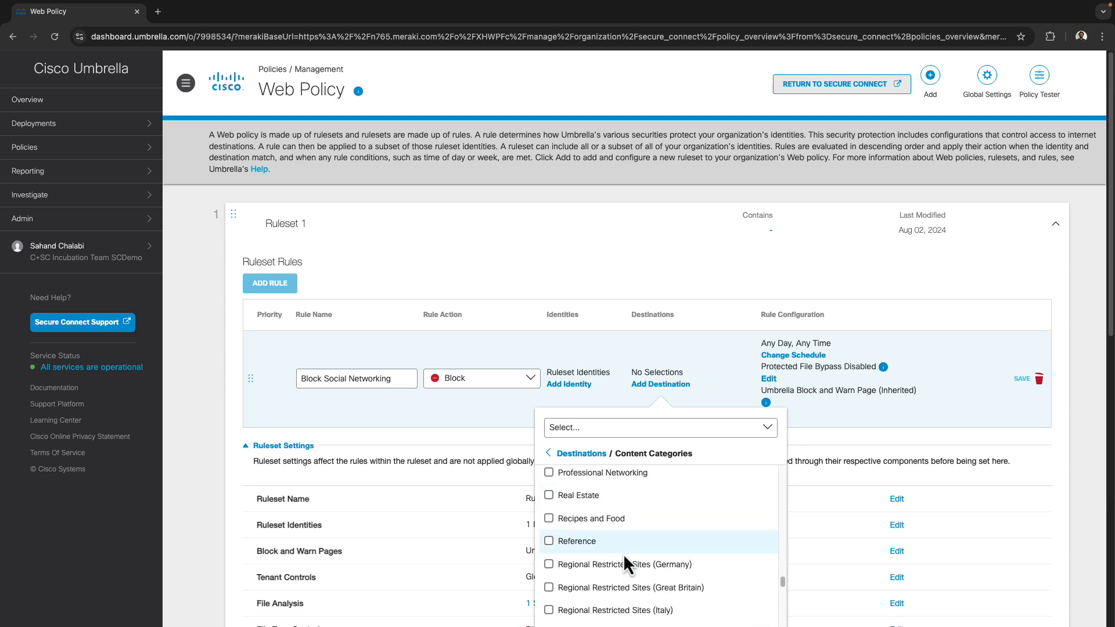
{"action": "left_click", "coordinate": [549, 572]}
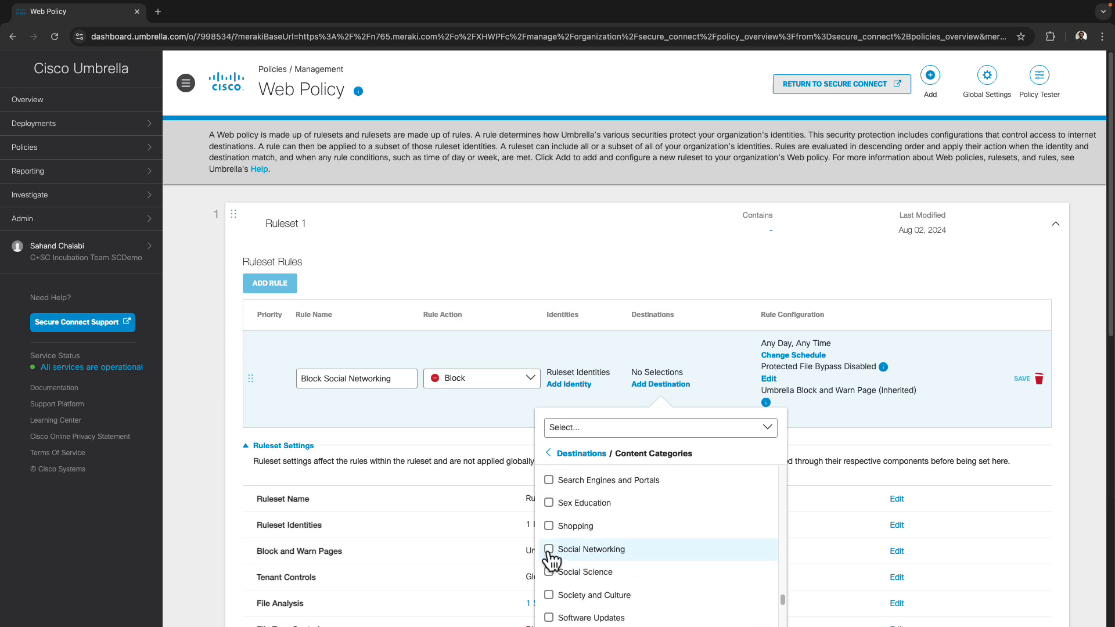
{"action": "left_click", "coordinate": [756, 580]}
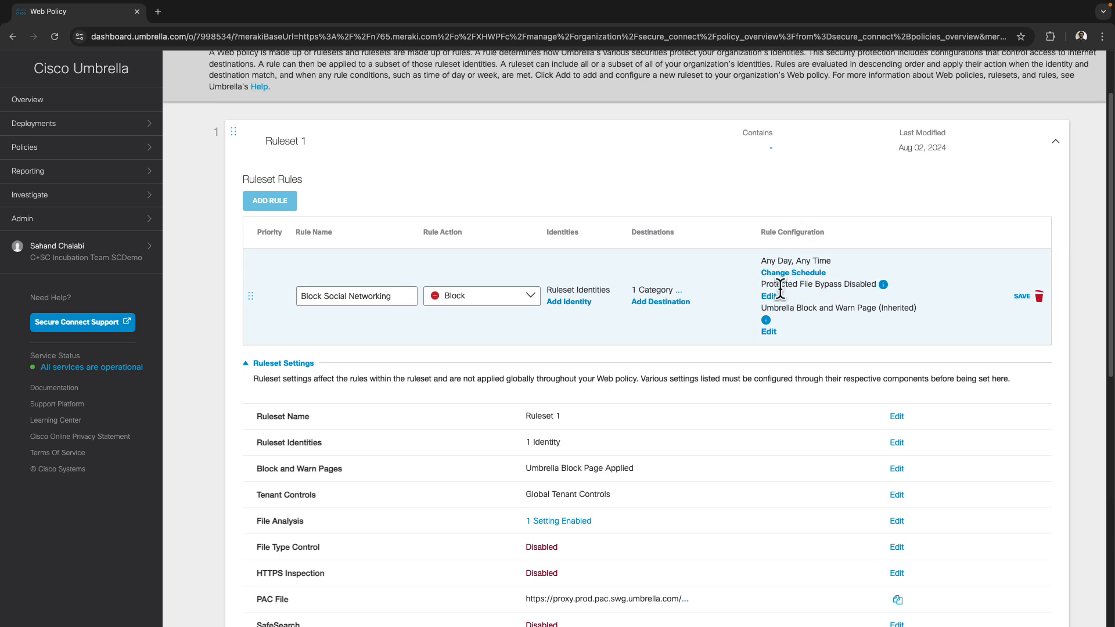
Save Block Social Networking as the priority-1 rule, leaving its actions menu unchanged
{"action": "left_click", "coordinate": [1022, 298]}
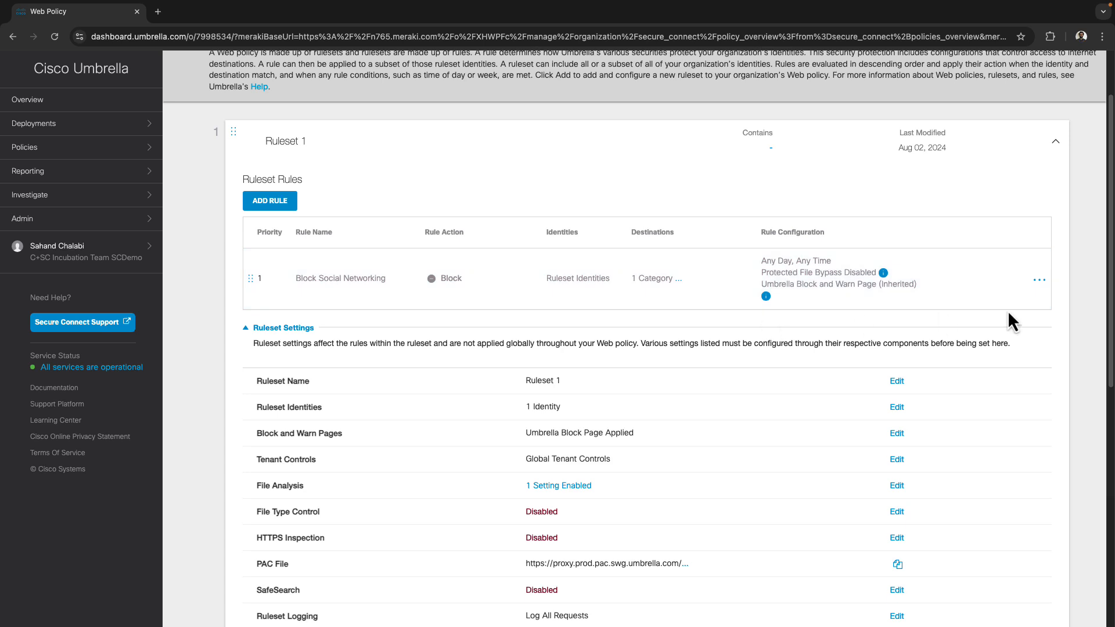
{"action": "left_click", "coordinate": [1040, 281]}
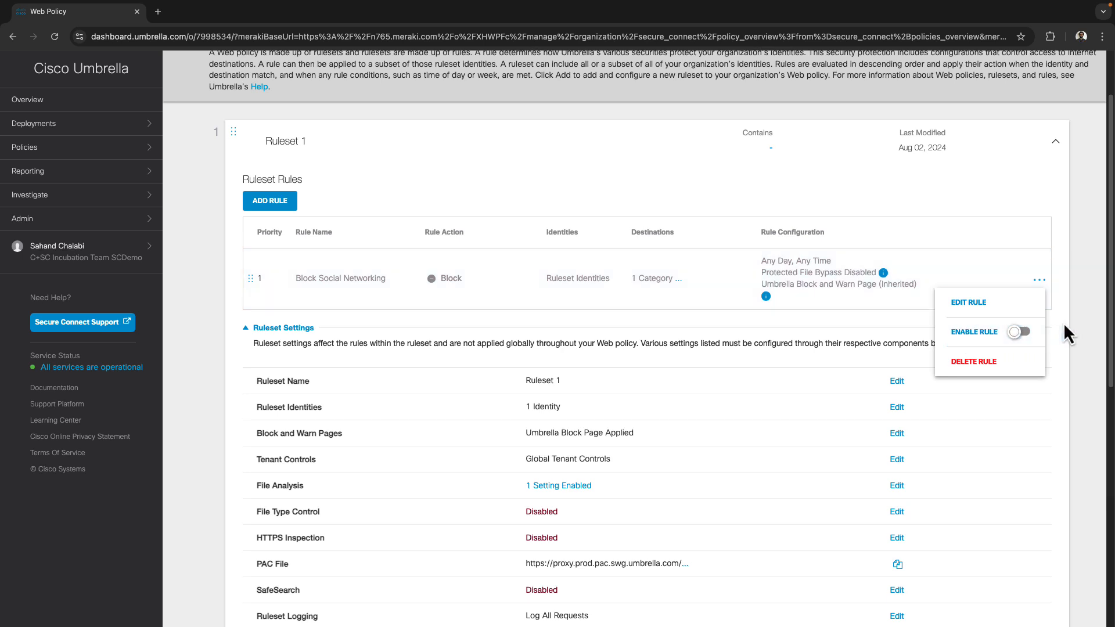
{"action": "left_click", "coordinate": [1040, 281]}
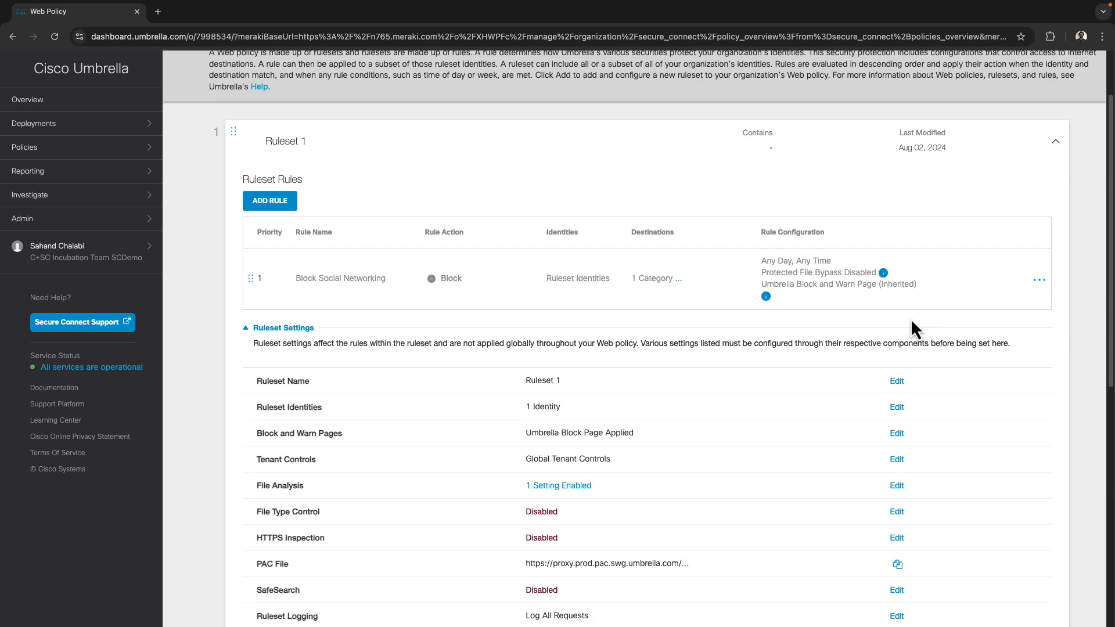
{"action": "scroll", "coordinate": [440, 350], "scroll_direction": "down", "scroll_amount": 3}
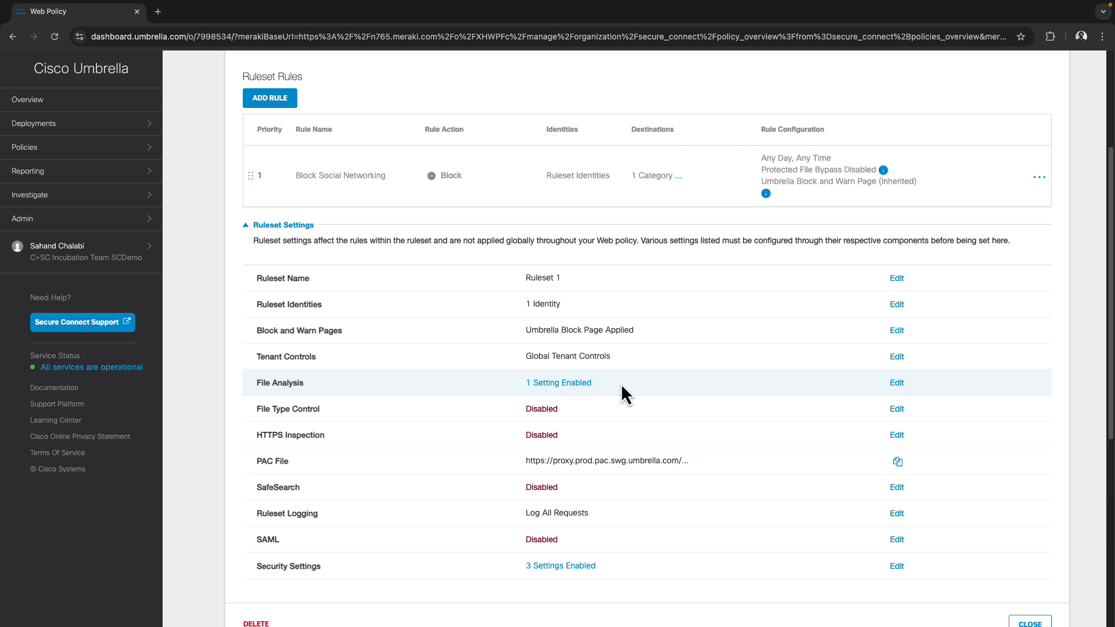
Turn on Secure Malware Analytics with the Europe sandbox region alongside File Inspection, and save
{"action": "mouse_move", "coordinate": [530, 383]}
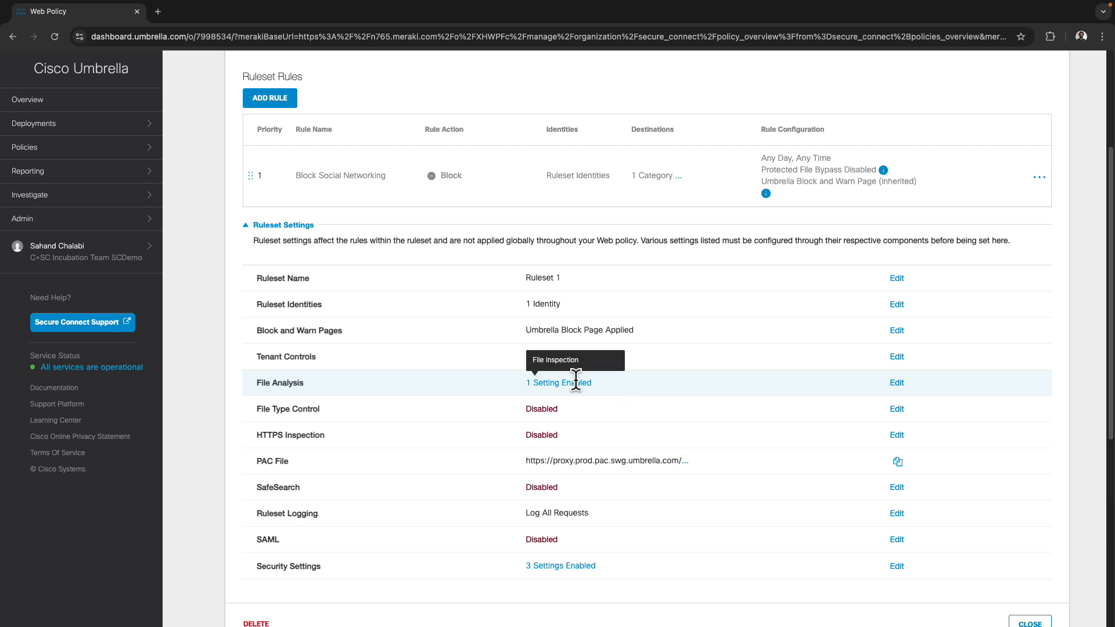
{"action": "left_click", "coordinate": [897, 383]}
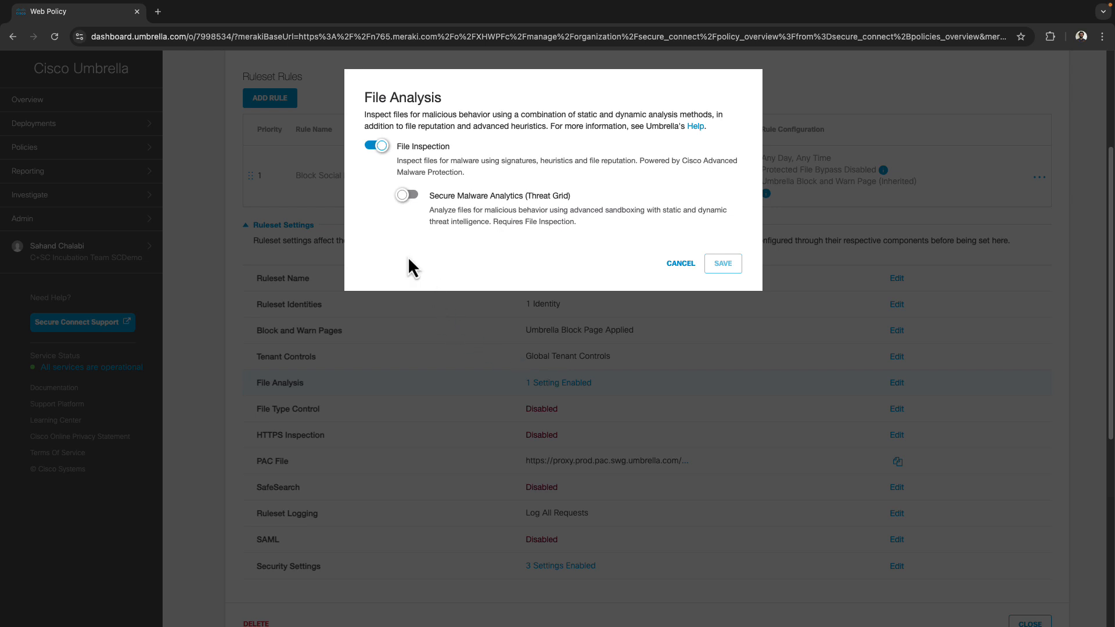
{"action": "left_click", "coordinate": [408, 196]}
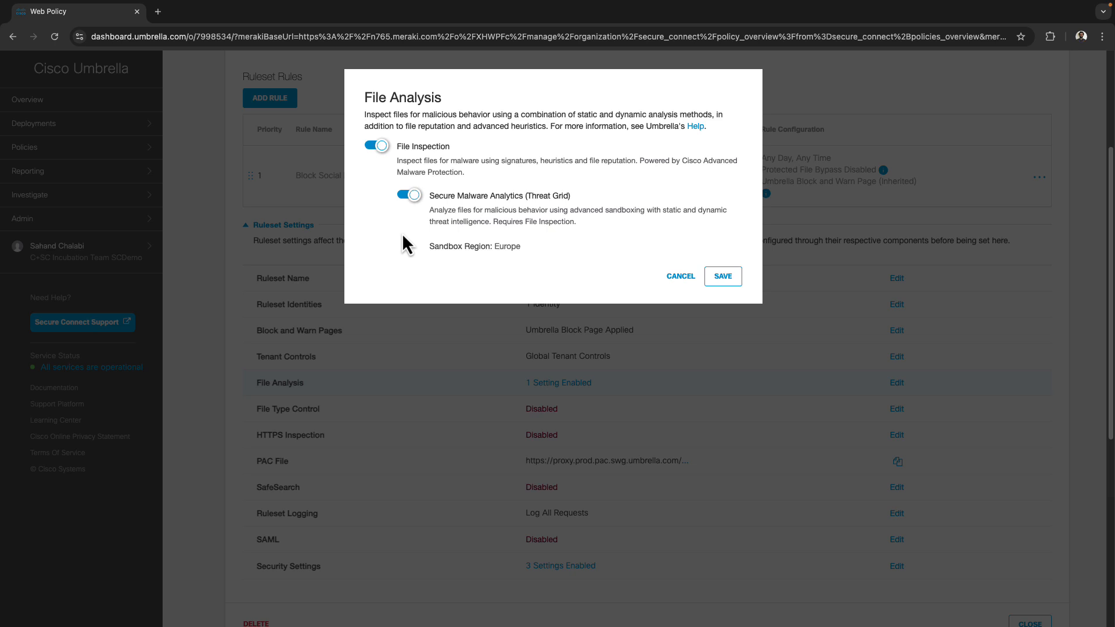
{"action": "left_click_drag", "start_coordinate": [424, 254], "coordinate": [547, 247]}
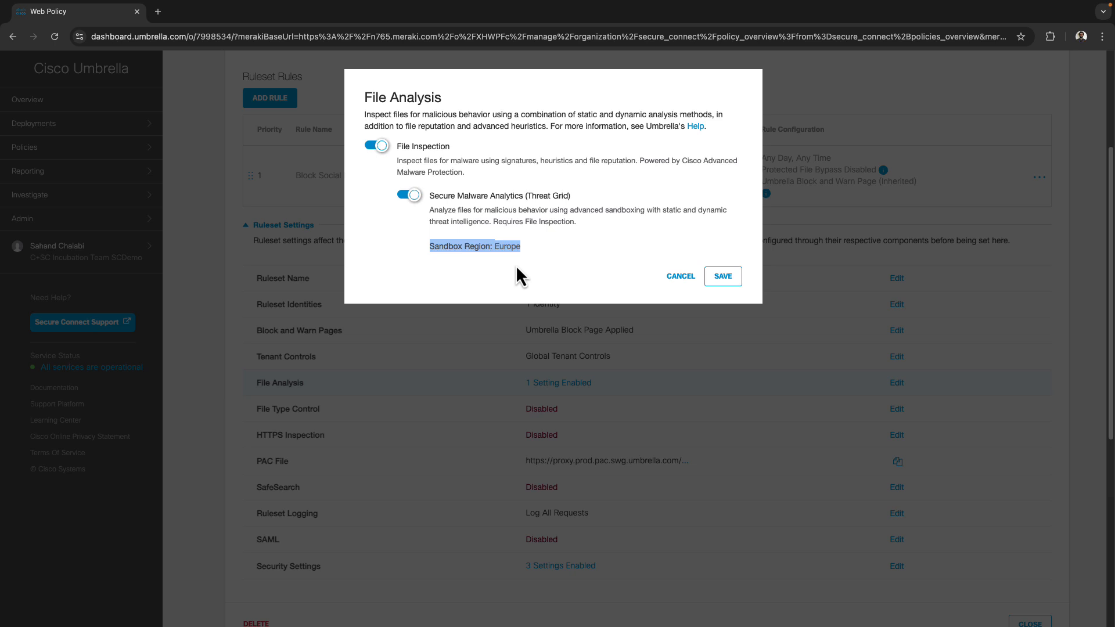
{"action": "left_click", "coordinate": [546, 251]}
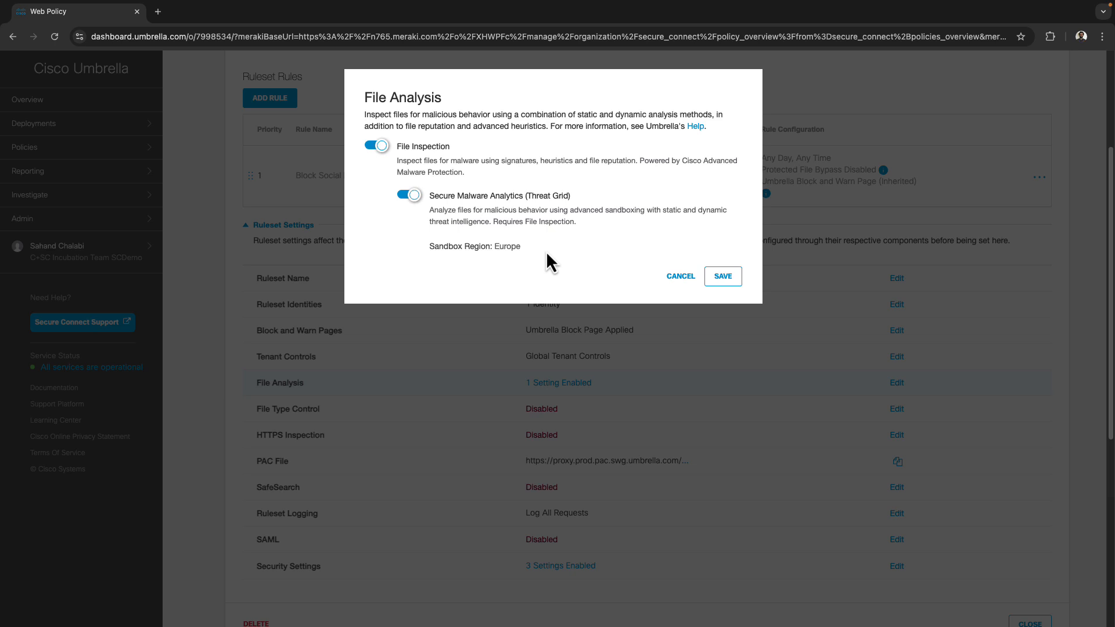
{"action": "left_click", "coordinate": [735, 278]}
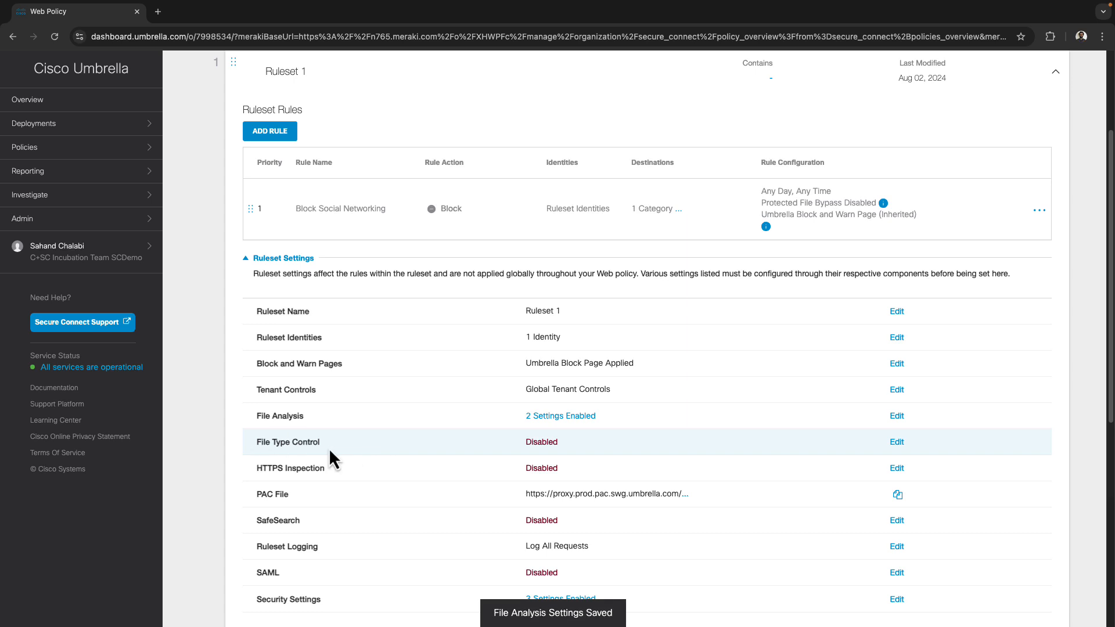
Block all Executables file types in File Type Control, 22 in total, and save
{"action": "left_click", "coordinate": [897, 443]}
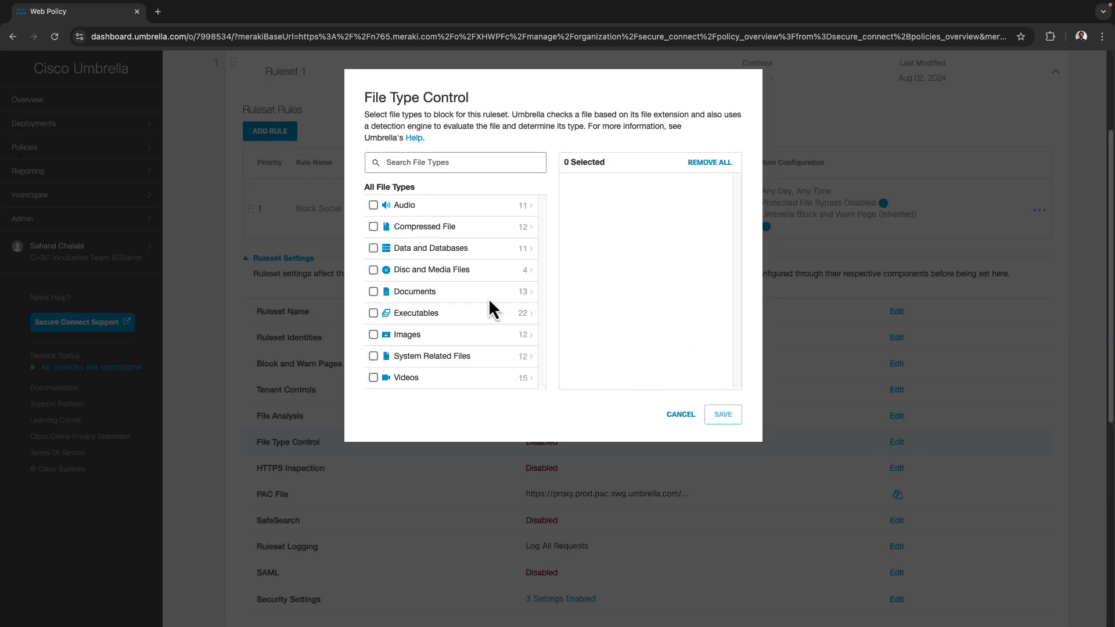
{"action": "left_click", "coordinate": [423, 163]}
{"action": "type", "text": "ex"}
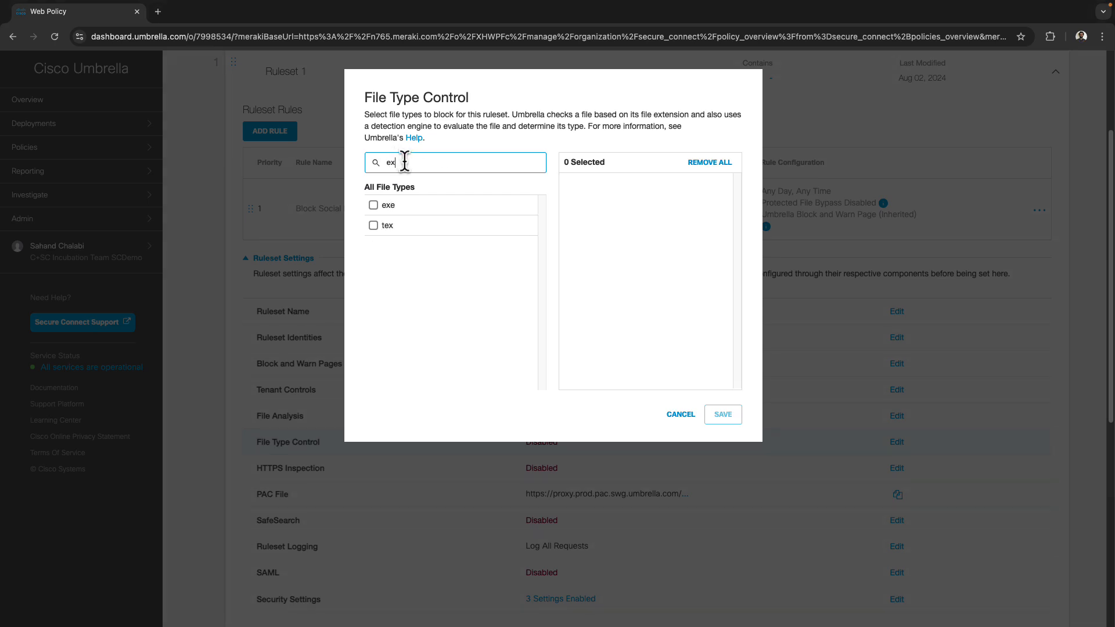
{"action": "type", "text": "e"}
{"action": "double_click", "coordinate": [427, 162]}
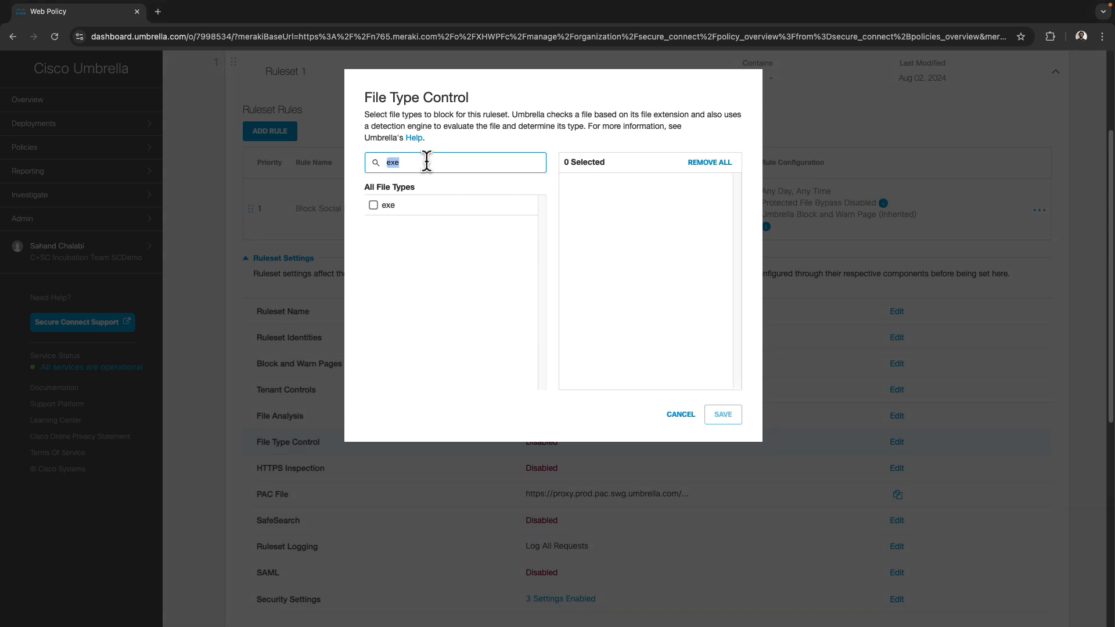
{"action": "key", "text": "BackSpace"}
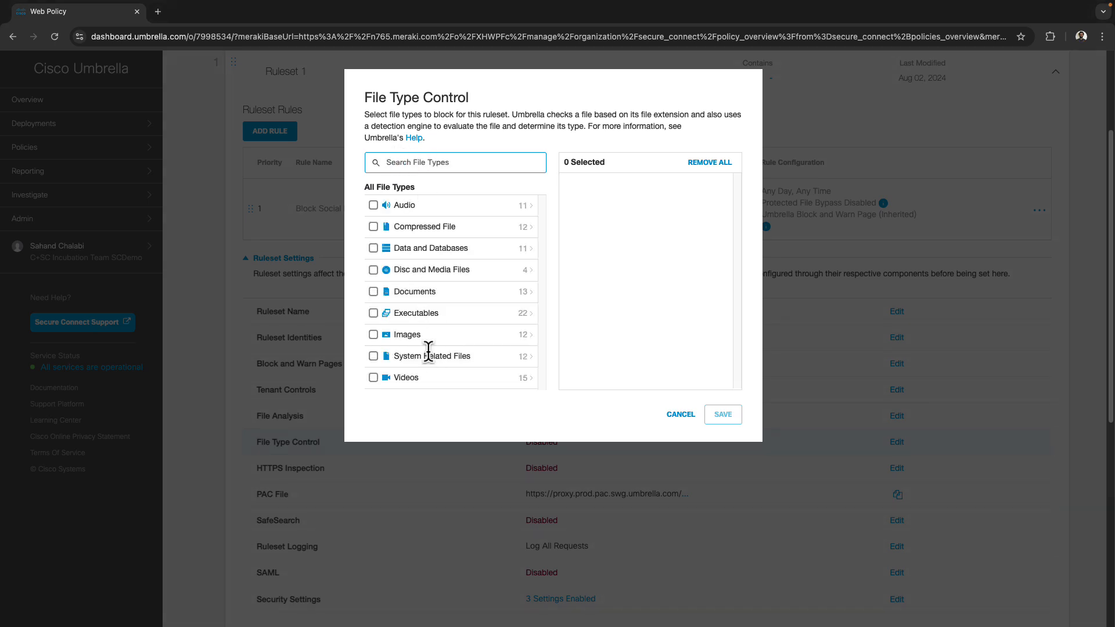
{"action": "left_click", "coordinate": [373, 313]}
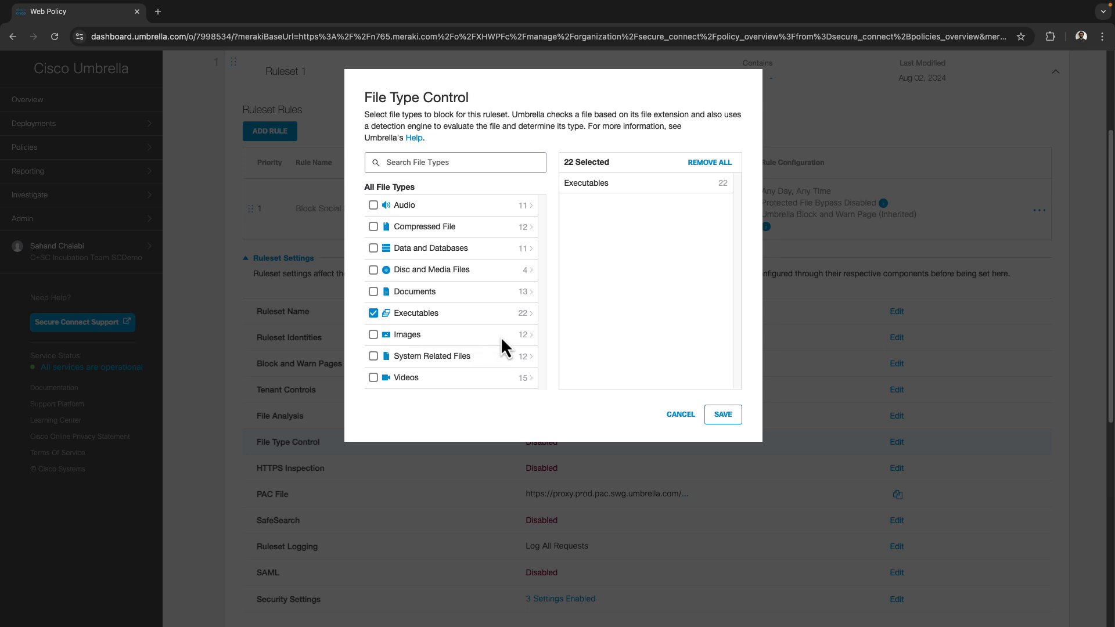
{"action": "left_click", "coordinate": [724, 414]}
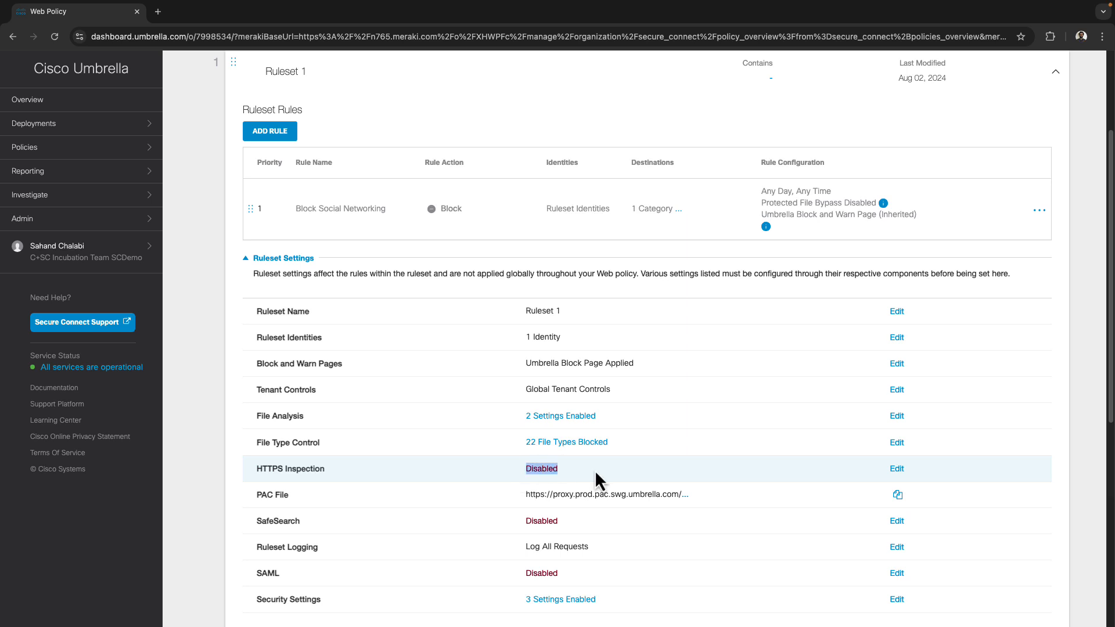
Enable HTTPS Inspection with the Default Web Selective Decryption List and save
{"action": "left_click", "coordinate": [897, 469]}
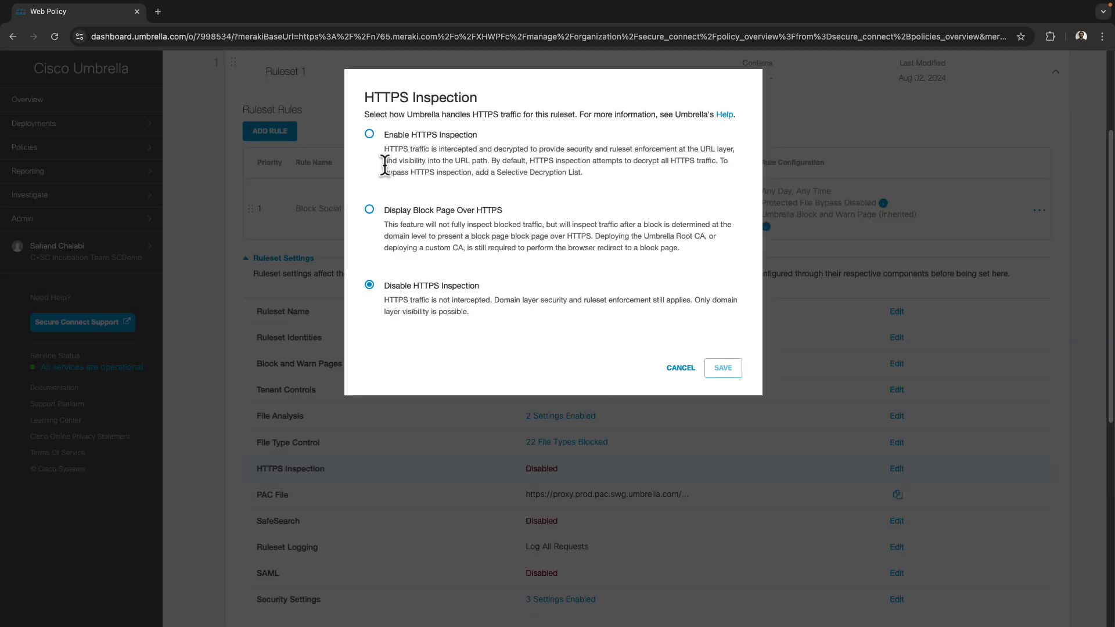
{"action": "left_click", "coordinate": [370, 134]}
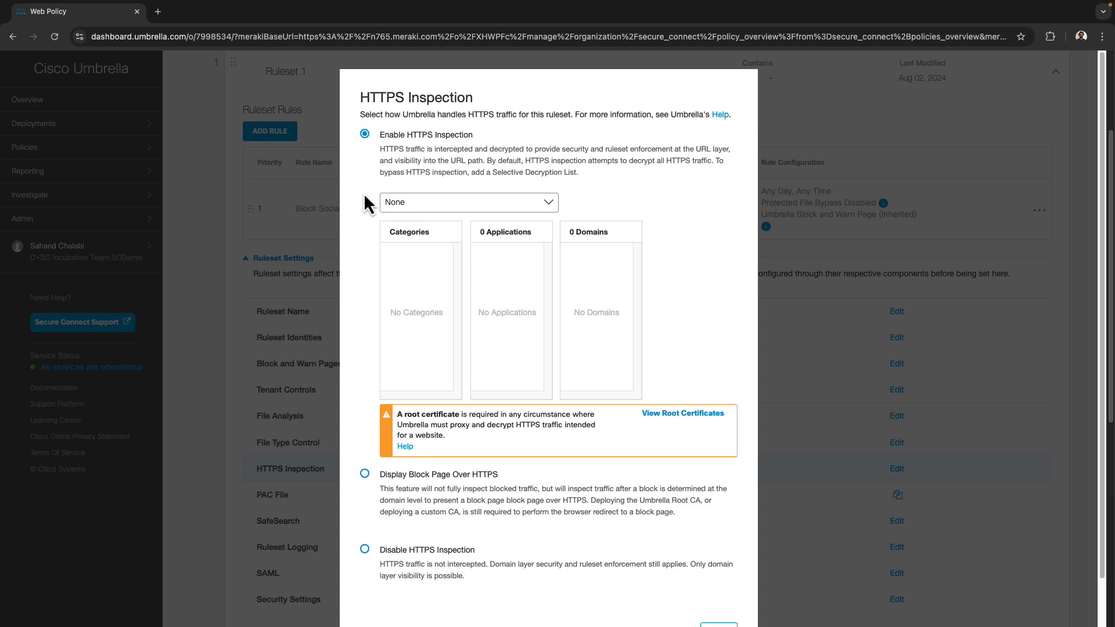
{"action": "left_click", "coordinate": [423, 204]}
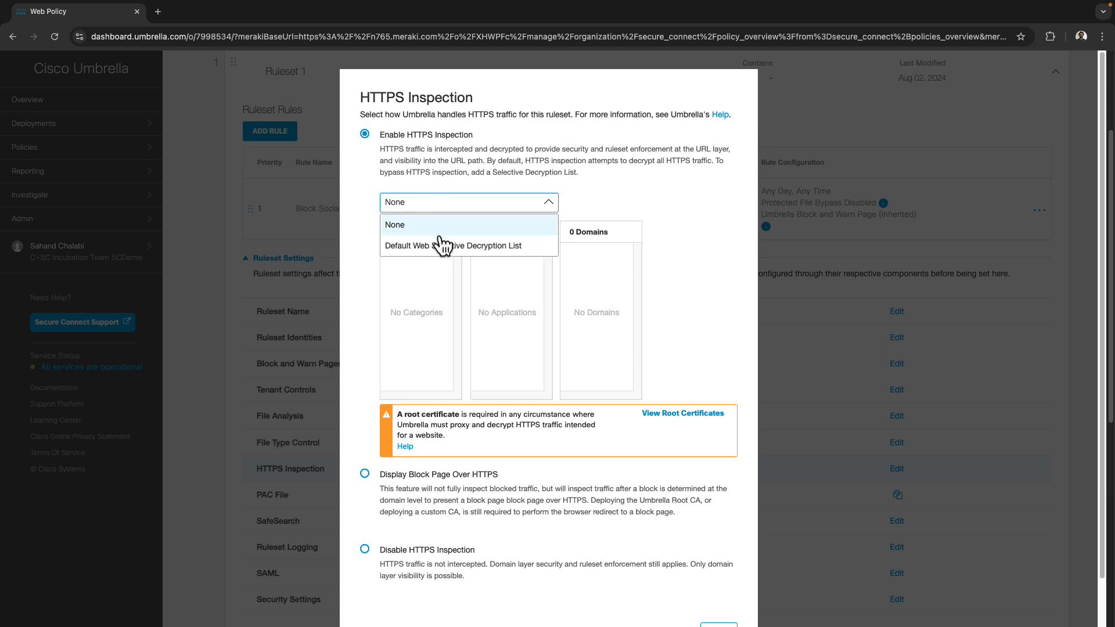
{"action": "left_click", "coordinate": [408, 247]}
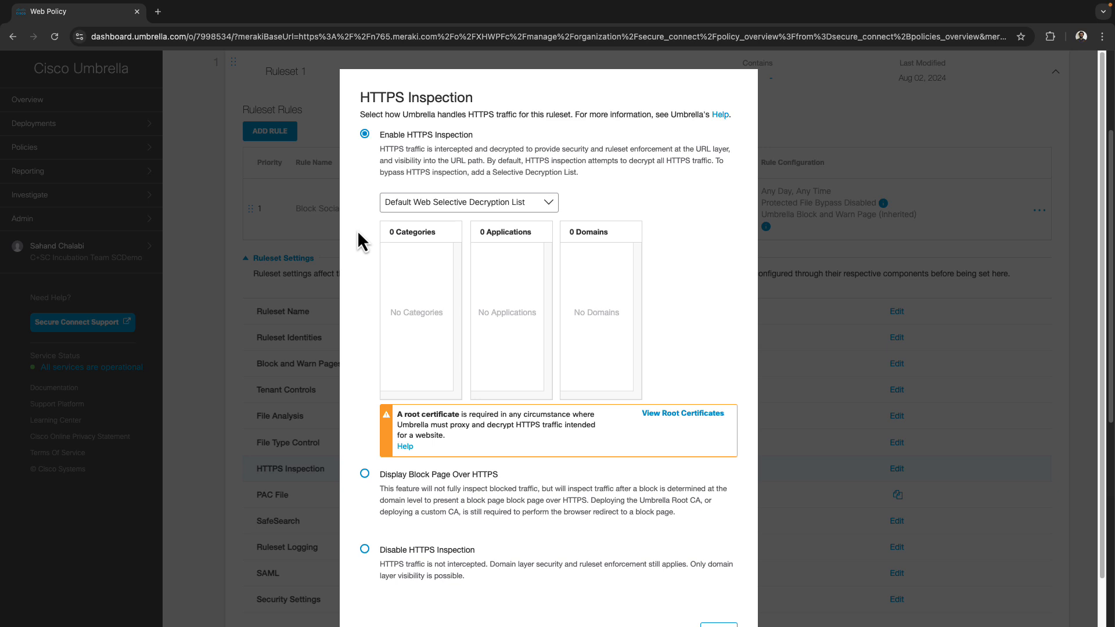
{"action": "scroll", "coordinate": [358, 230], "scroll_direction": "down", "scroll_amount": 1}
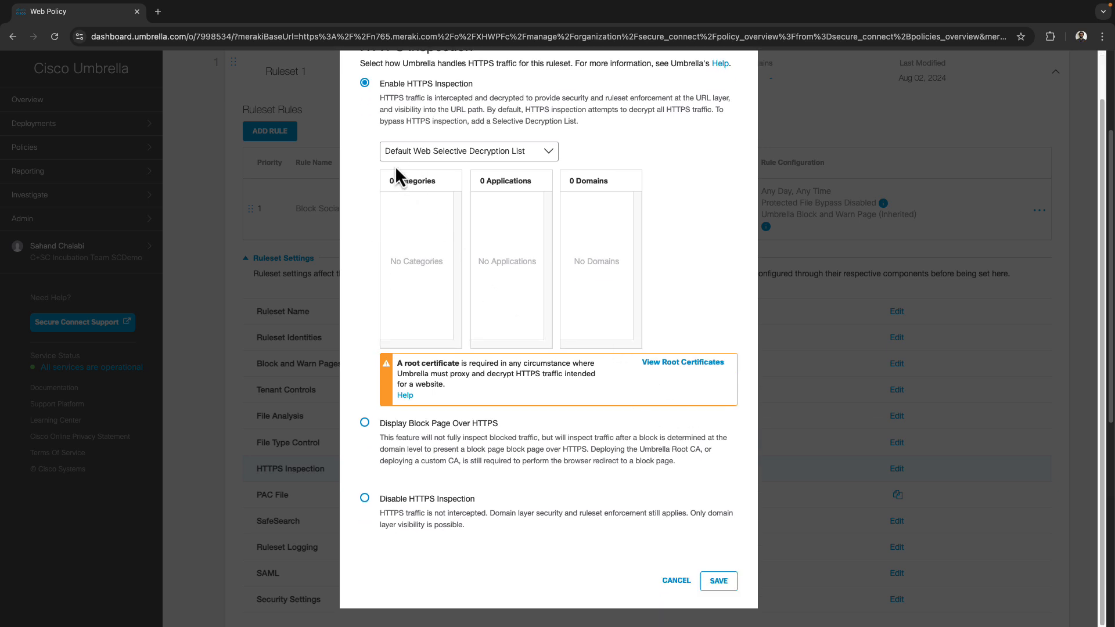
{"action": "left_click", "coordinate": [719, 582]}
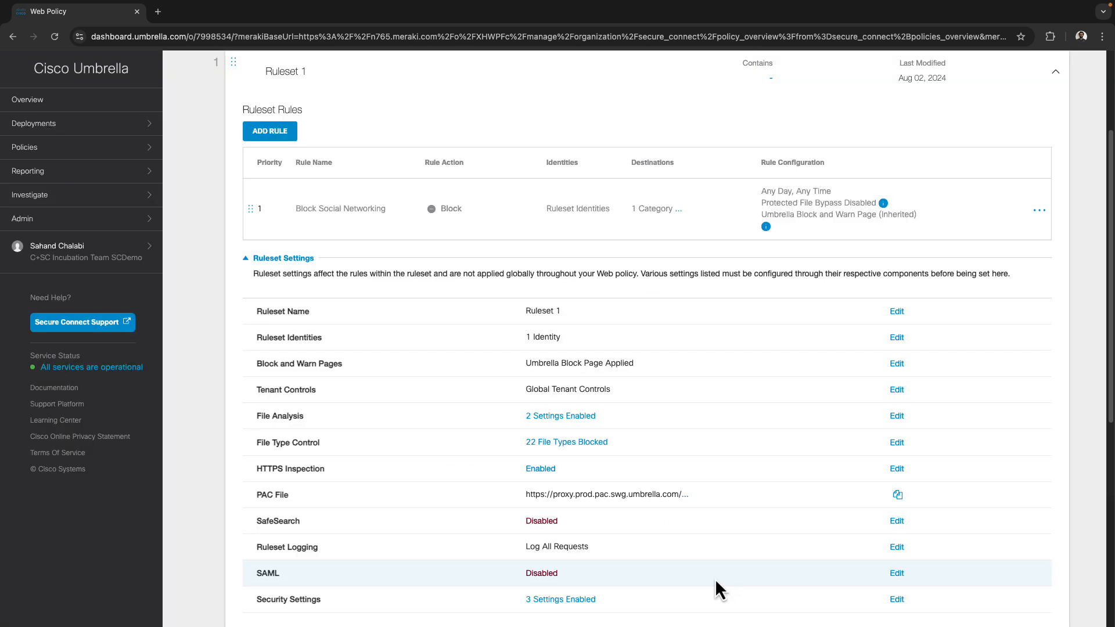
Add the Finance and Health and Medicine categories to the Default Web Selective Decryption List, then save
{"action": "left_click", "coordinate": [36, 150]}
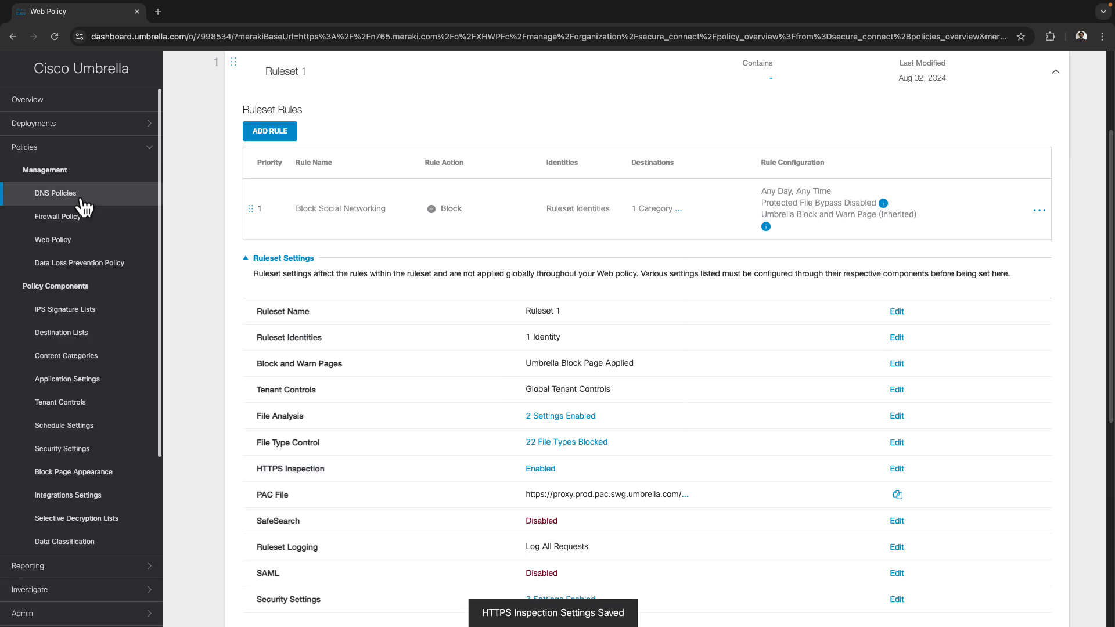
{"action": "left_click", "coordinate": [62, 523]}
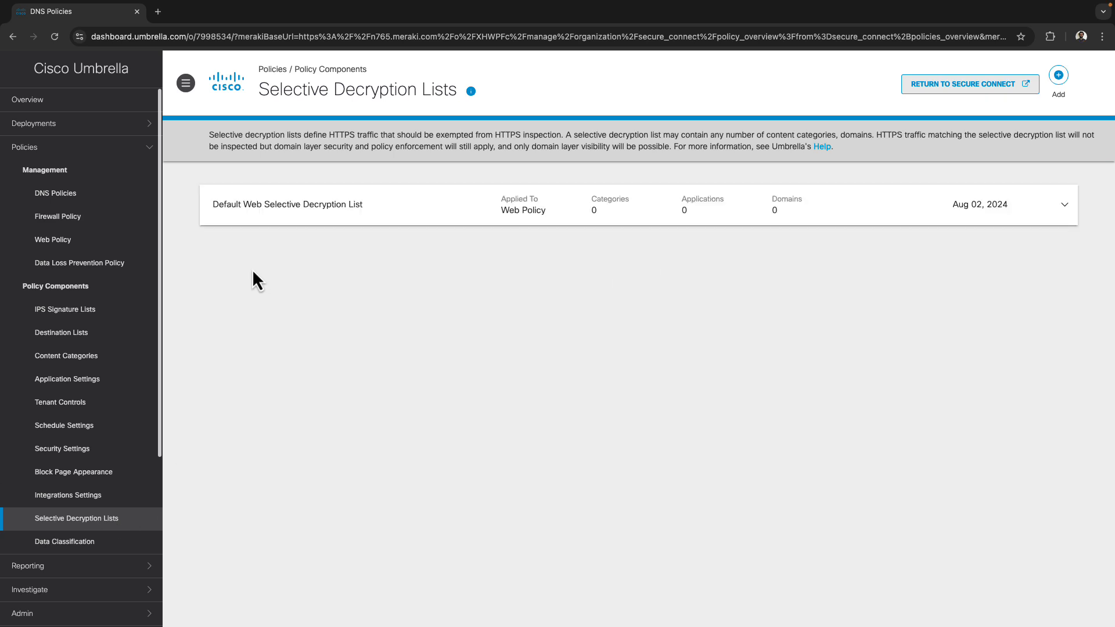
{"action": "left_click", "coordinate": [289, 213]}
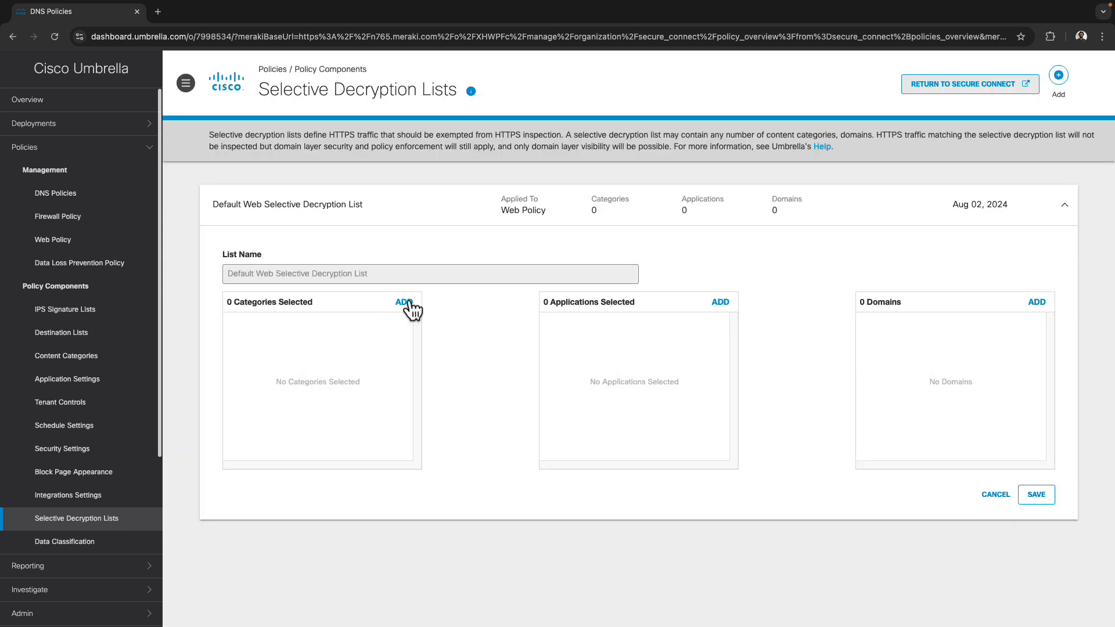
{"action": "left_click", "coordinate": [405, 303]}
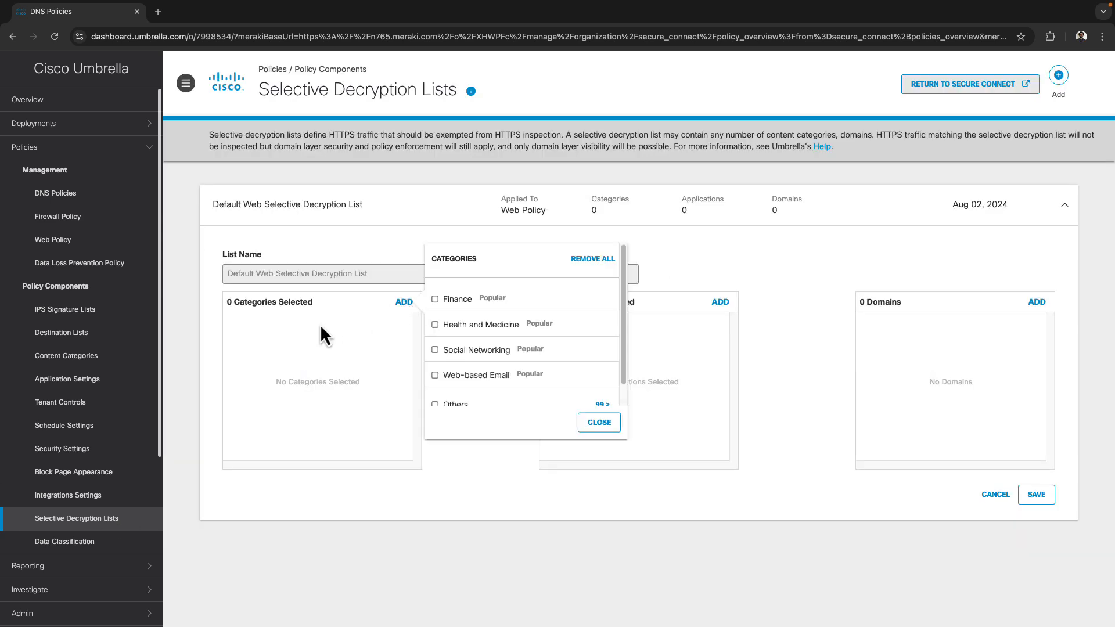
{"action": "left_click", "coordinate": [436, 301]}
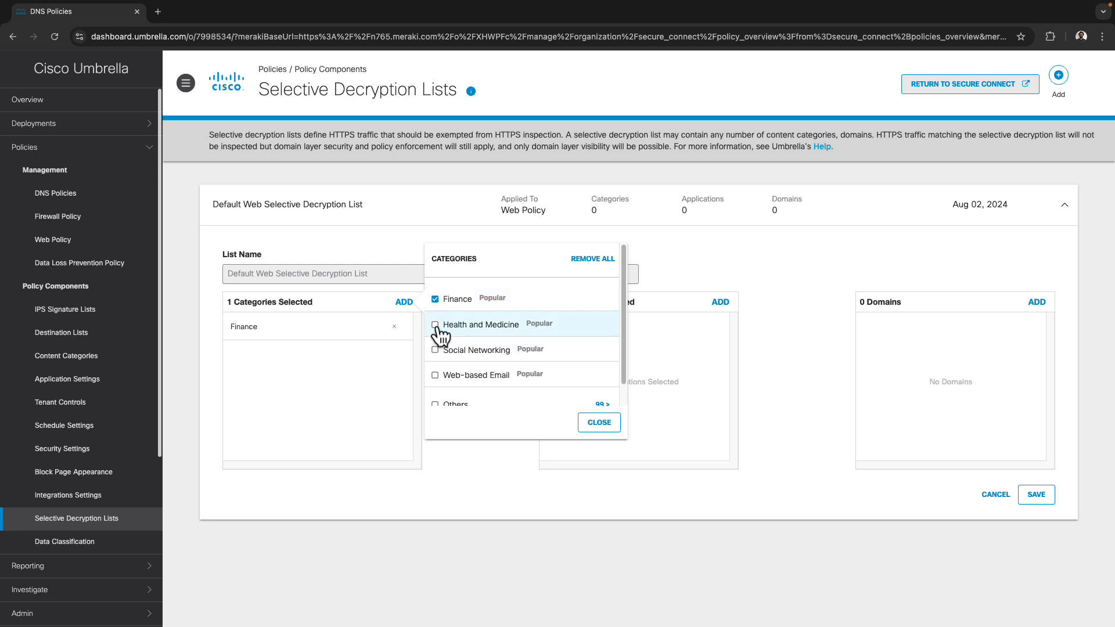
{"action": "left_click", "coordinate": [436, 327]}
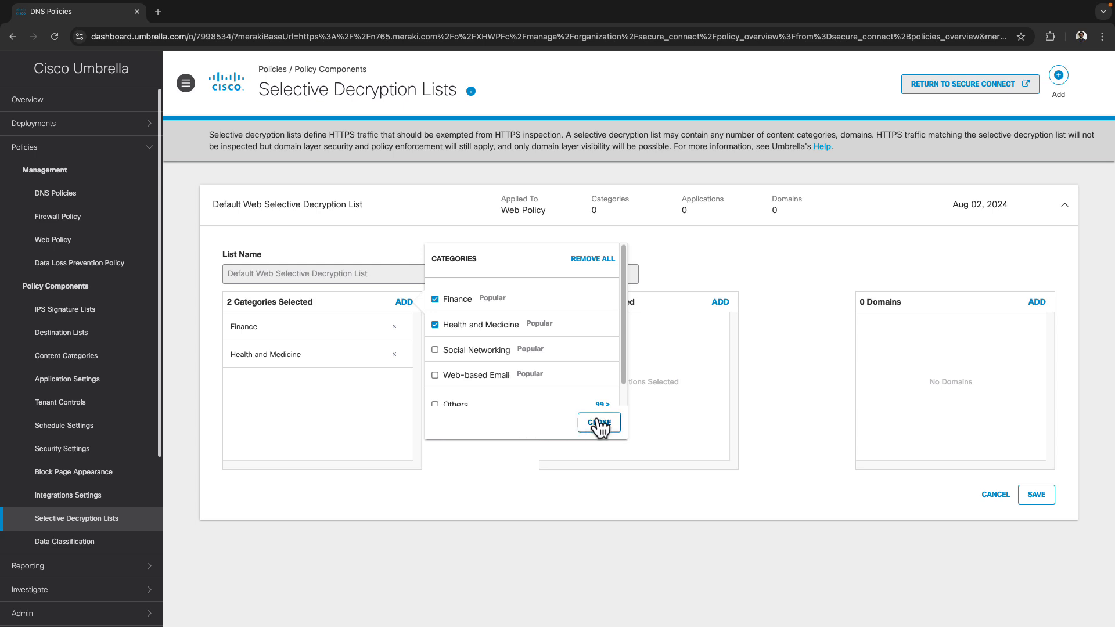
{"action": "left_click", "coordinate": [600, 422]}
{"action": "left_click", "coordinate": [1036, 495]}
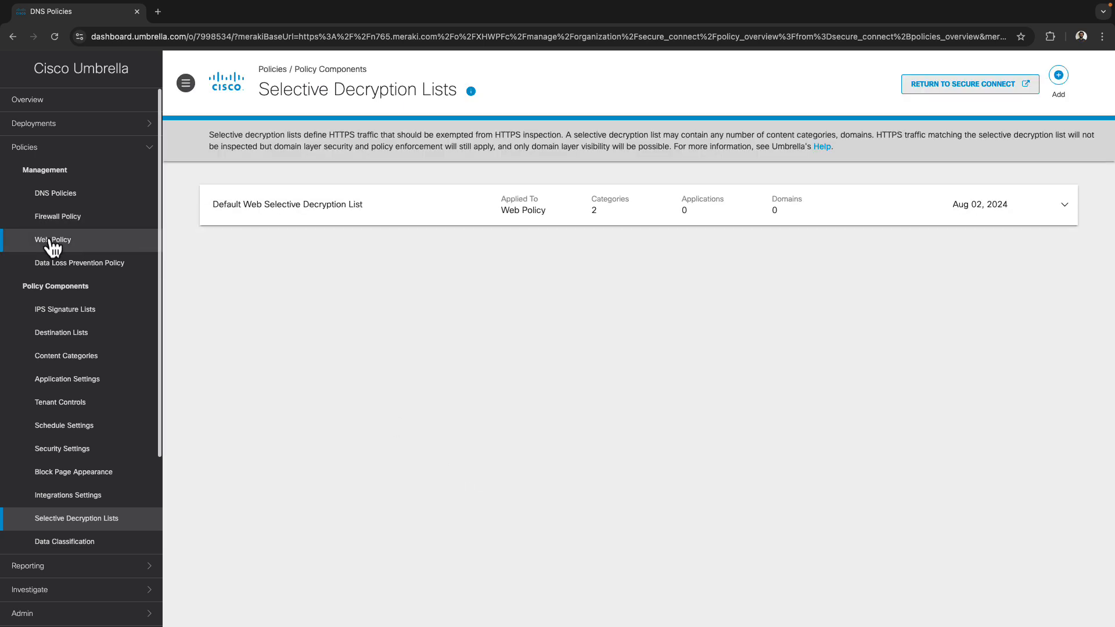
Review Ruleset 1's HTTPS Inspection showing Finance and Health and Medicine exempted, then cancel
{"action": "left_click", "coordinate": [52, 239]}
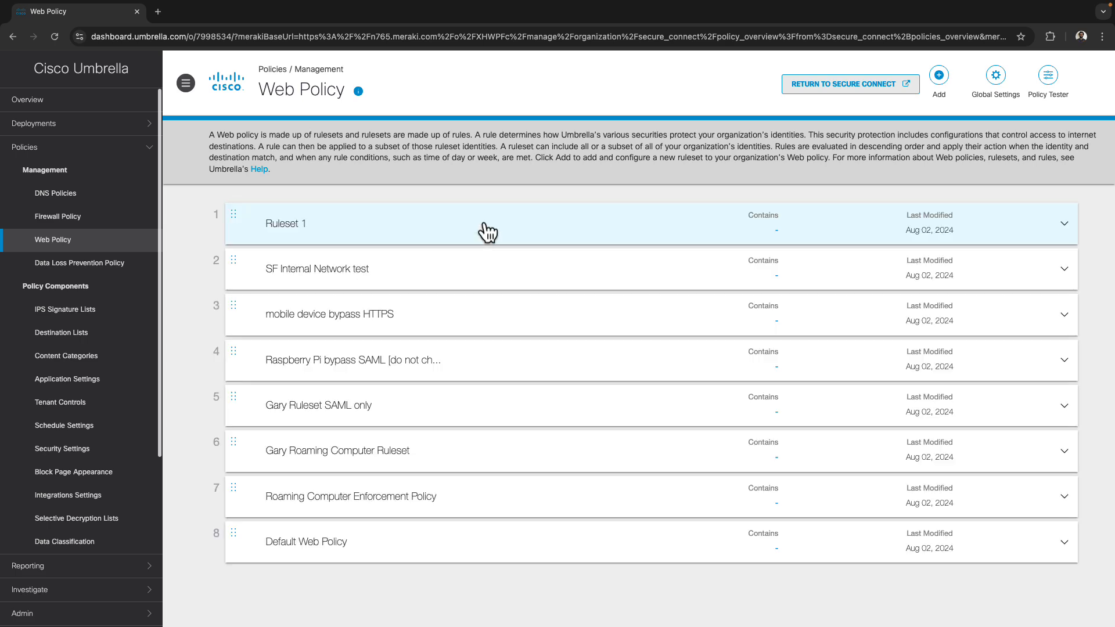
{"action": "left_click", "coordinate": [481, 231]}
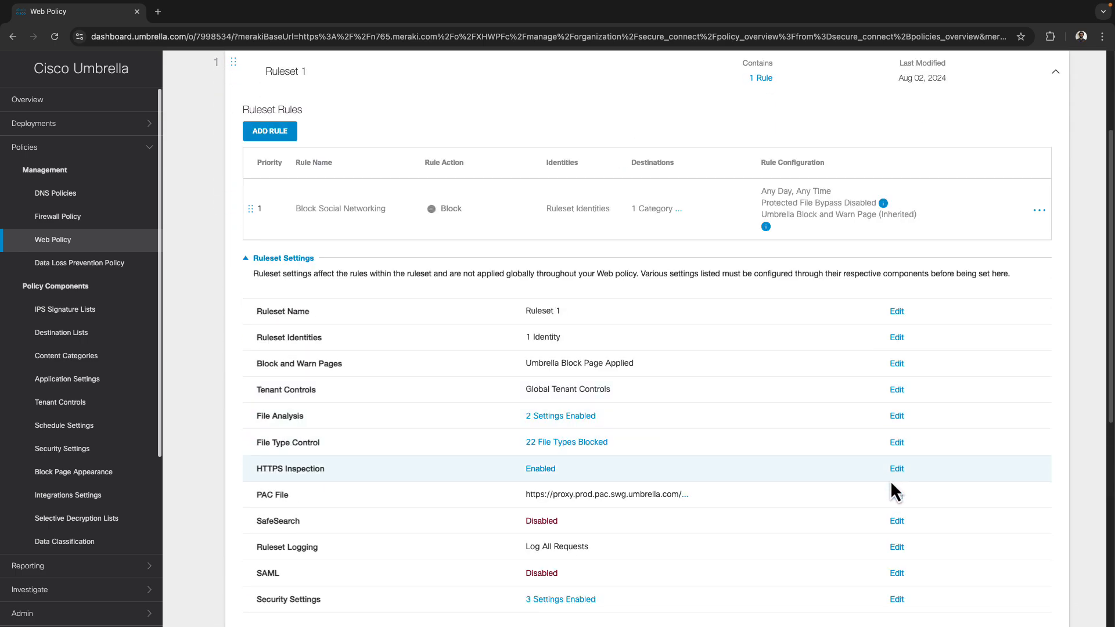
{"action": "left_click", "coordinate": [897, 470]}
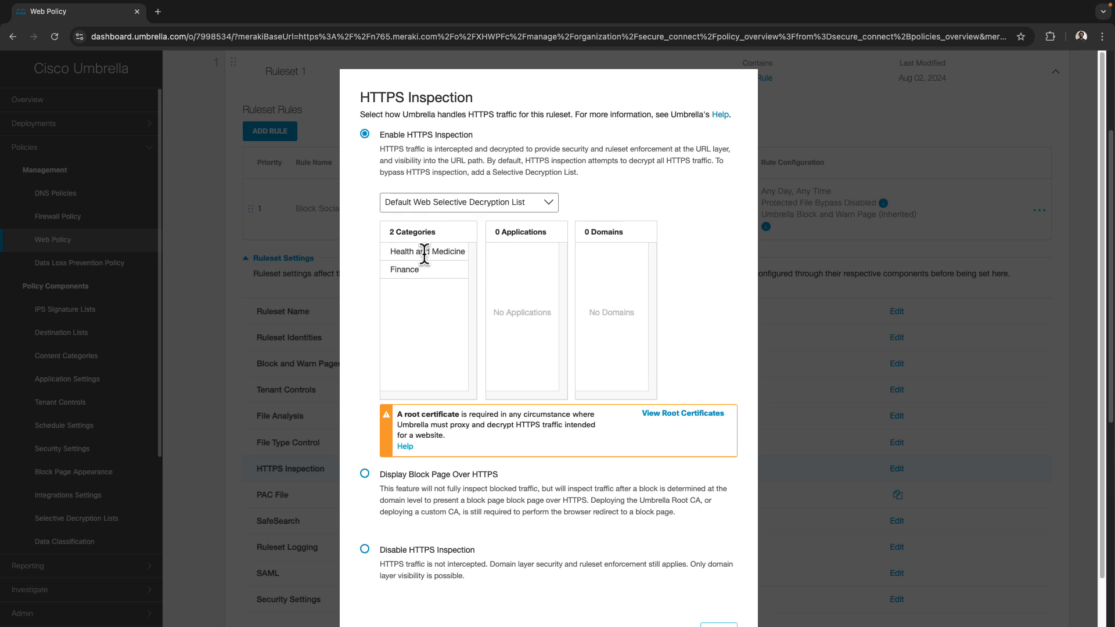
{"action": "left_click_drag", "start_coordinate": [396, 251], "coordinate": [444, 267]}
{"action": "left_click", "coordinate": [446, 273]}
{"action": "scroll", "coordinate": [426, 360], "scroll_direction": "down", "scroll_amount": 2}
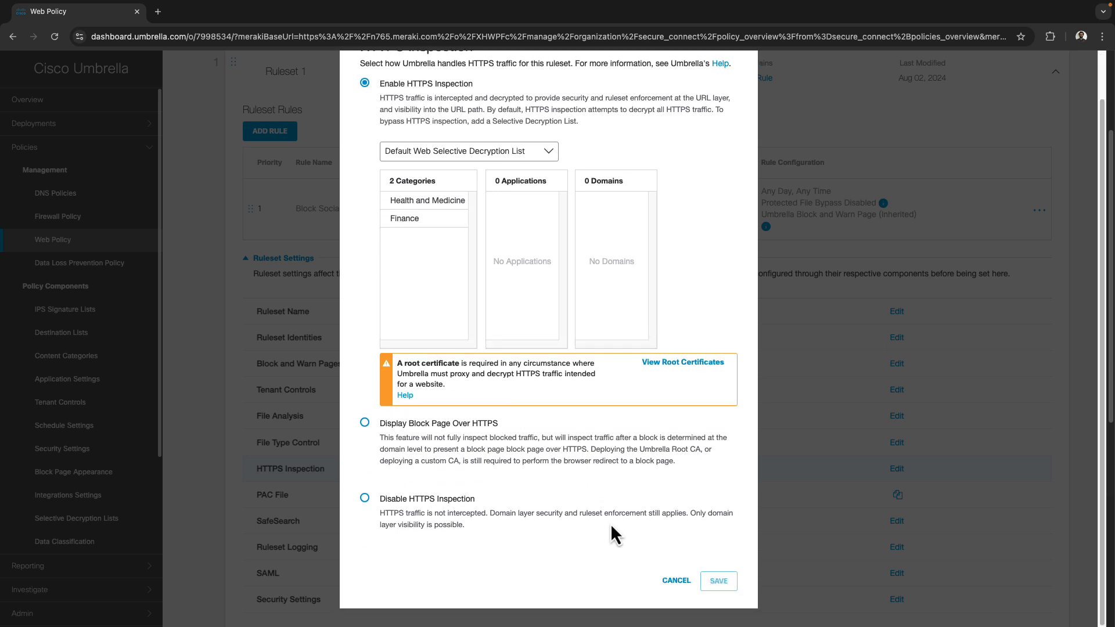
{"action": "left_click", "coordinate": [674, 581]}
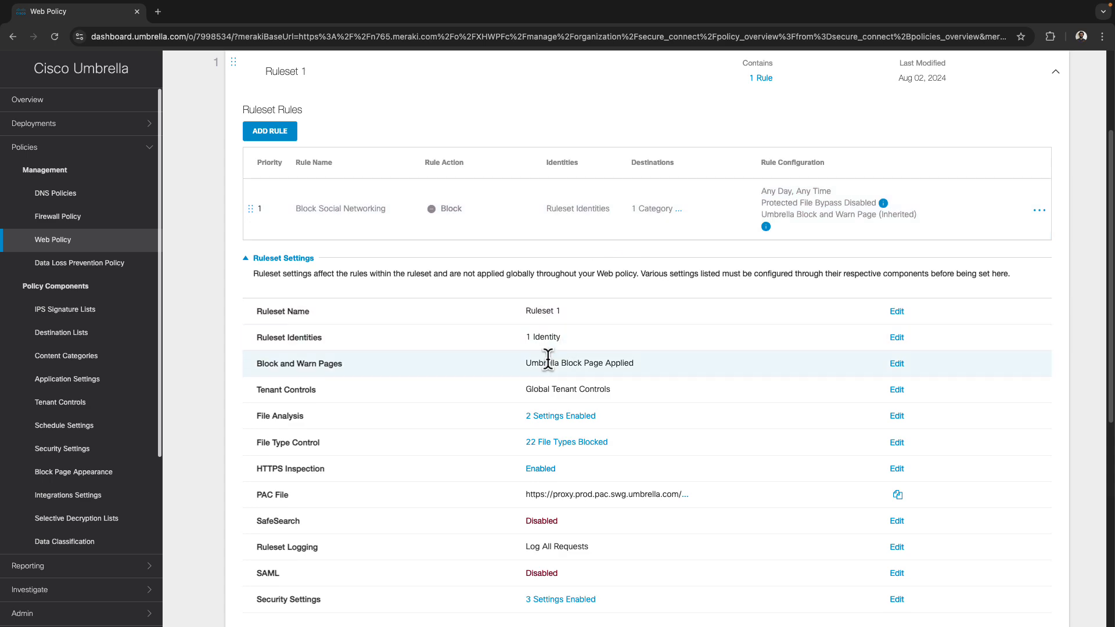
{"action": "scroll", "coordinate": [540, 366], "scroll_direction": "up", "scroll_amount": 3}
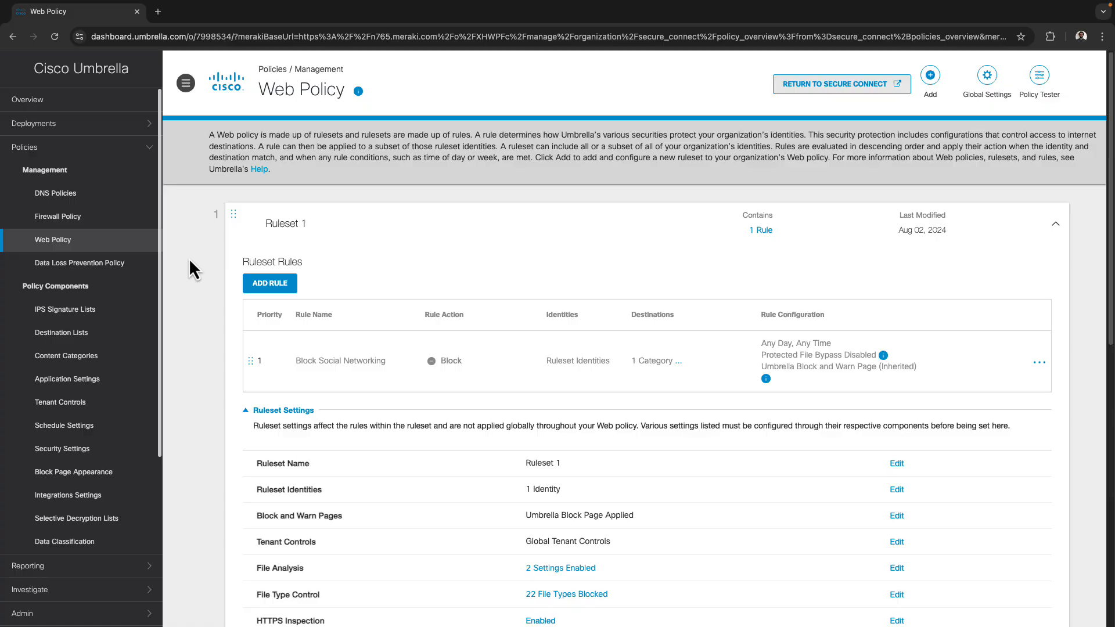
Search 'cisco umbrella policy debug' in a new private window and reject cookies
{"action": "key", "text": "super+shift+n"}
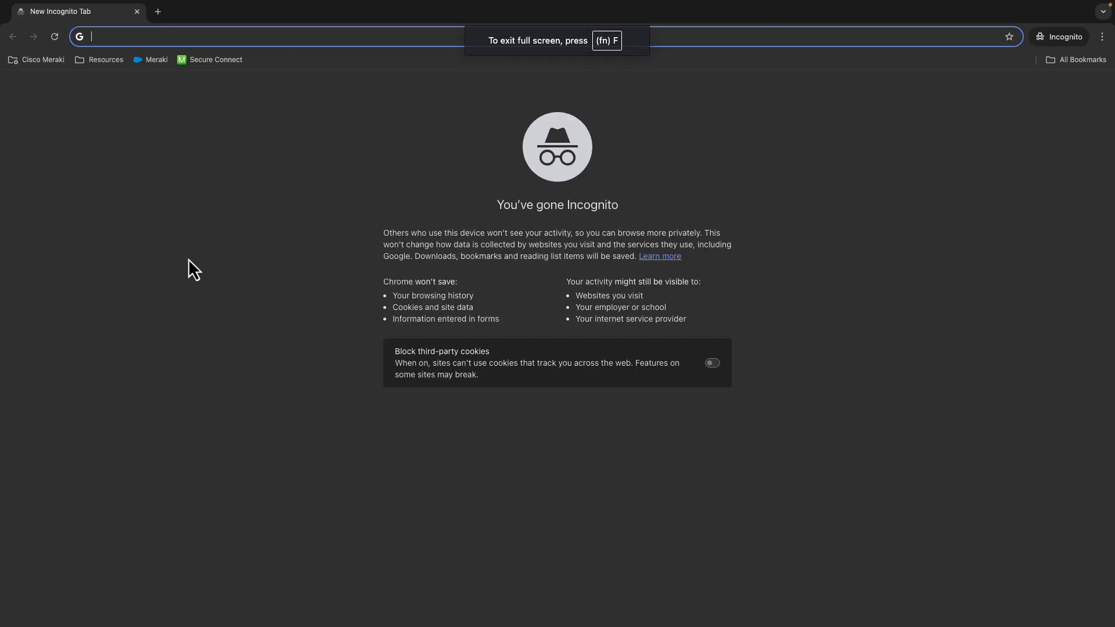
{"action": "type", "text": "cisco umb"}
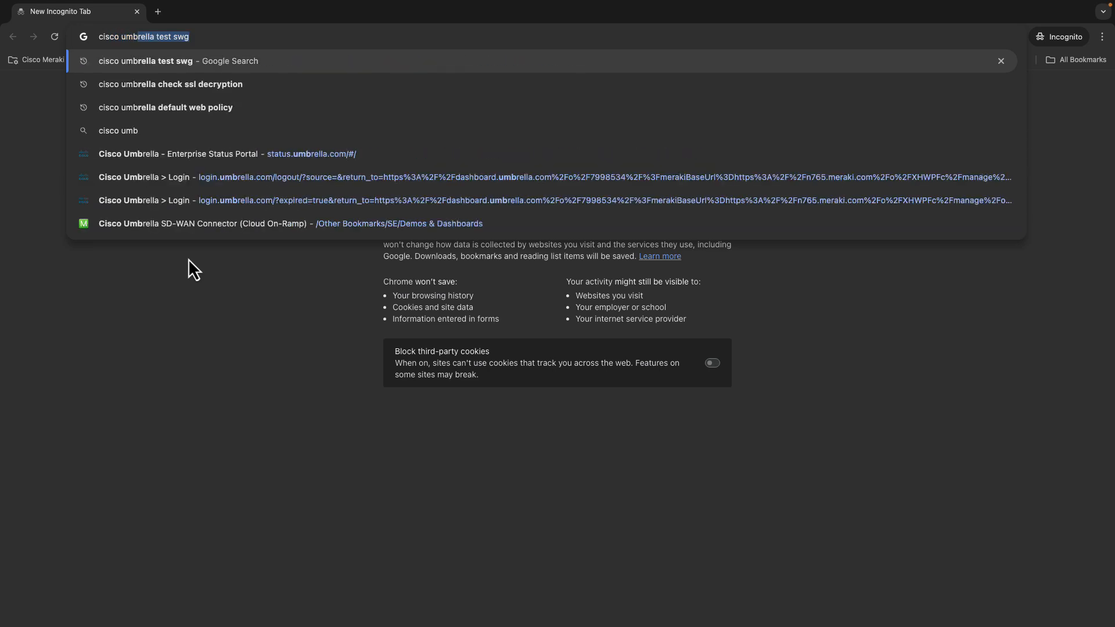
{"action": "type", "text": "rella policy debug"}
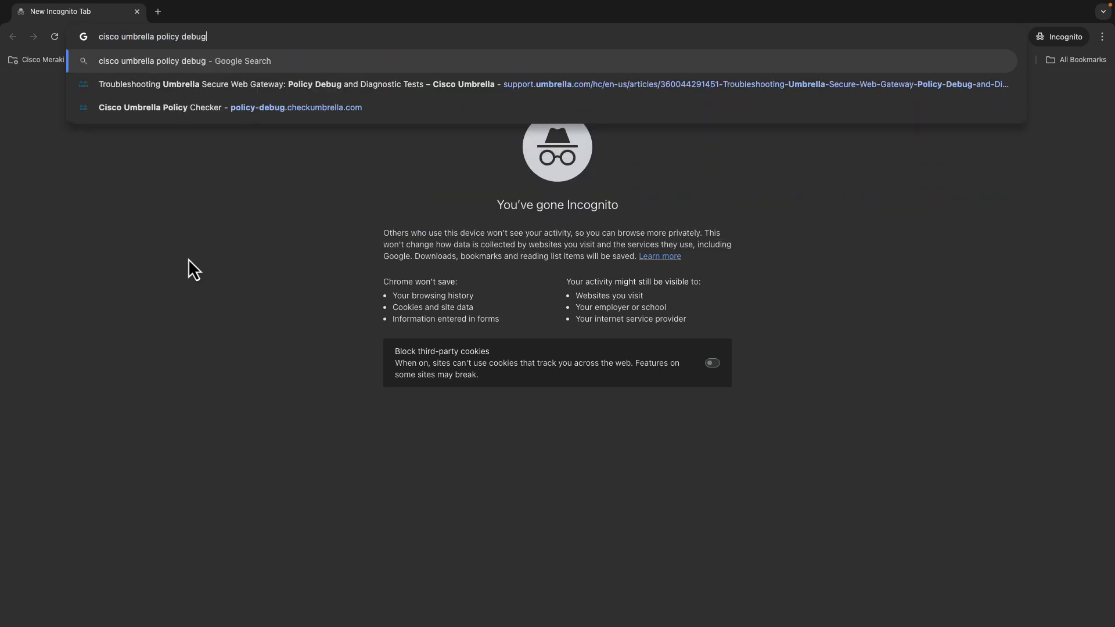
{"action": "key", "text": "Return"}
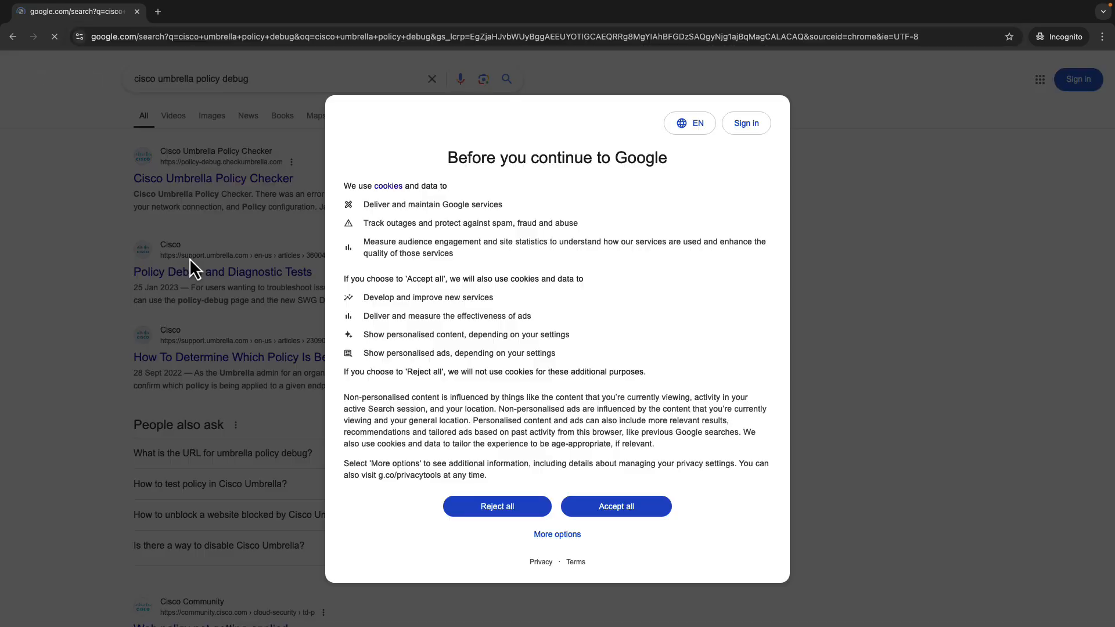
{"action": "left_click", "coordinate": [485, 506]}
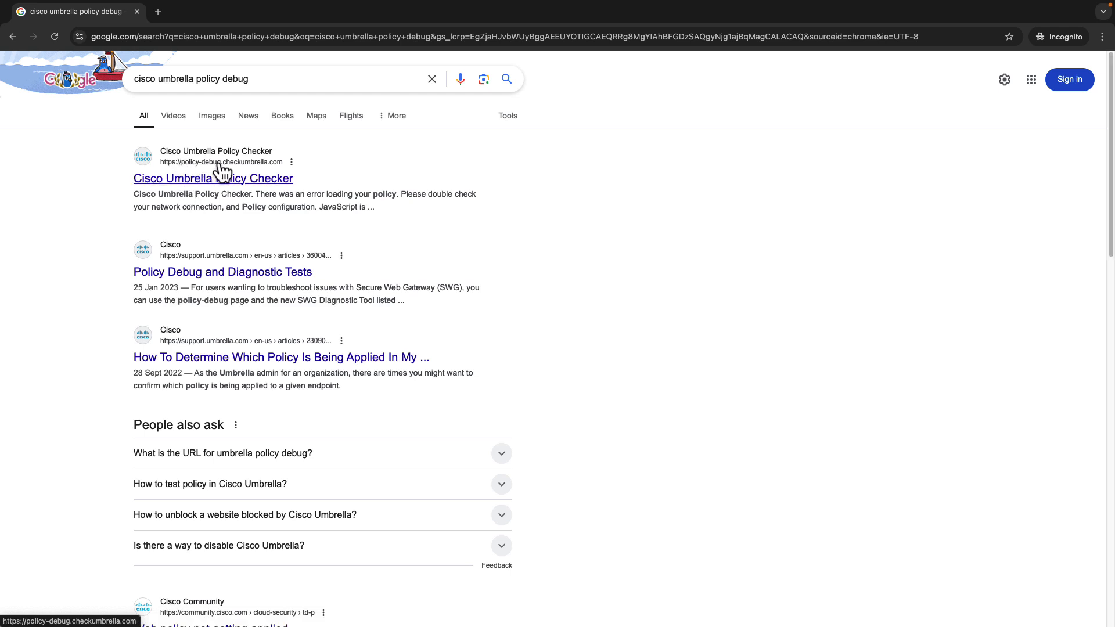
Open the Cisco Umbrella Policy Checker result showing 'You are protected by Cisco Umbrella SWG!'
{"action": "left_click", "coordinate": [191, 179]}
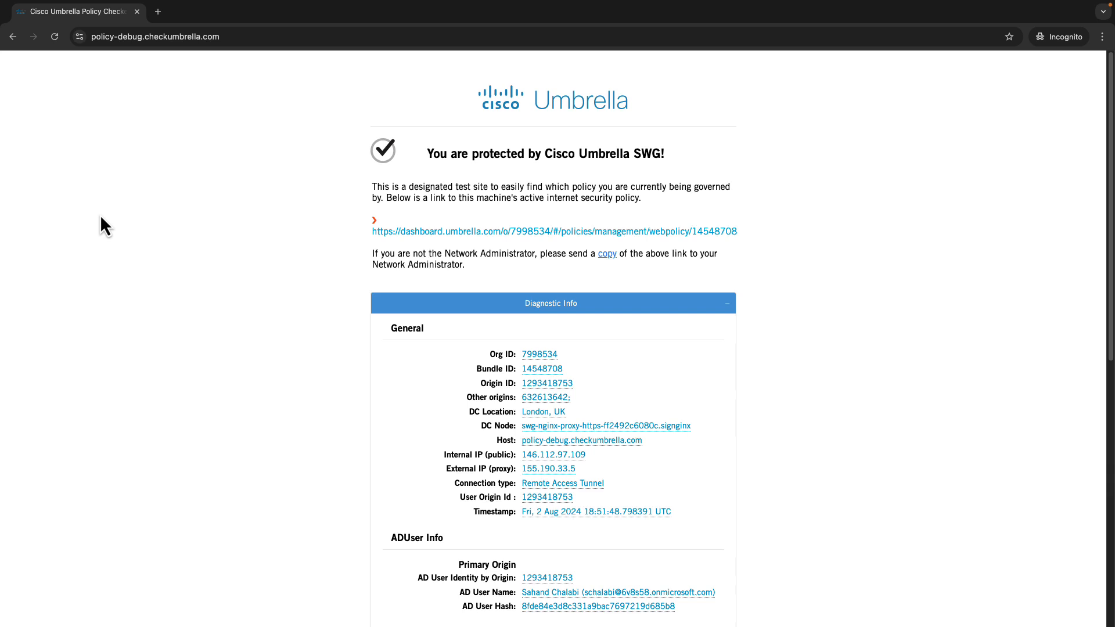
{"action": "left_click_drag", "start_coordinate": [667, 154], "coordinate": [445, 161]}
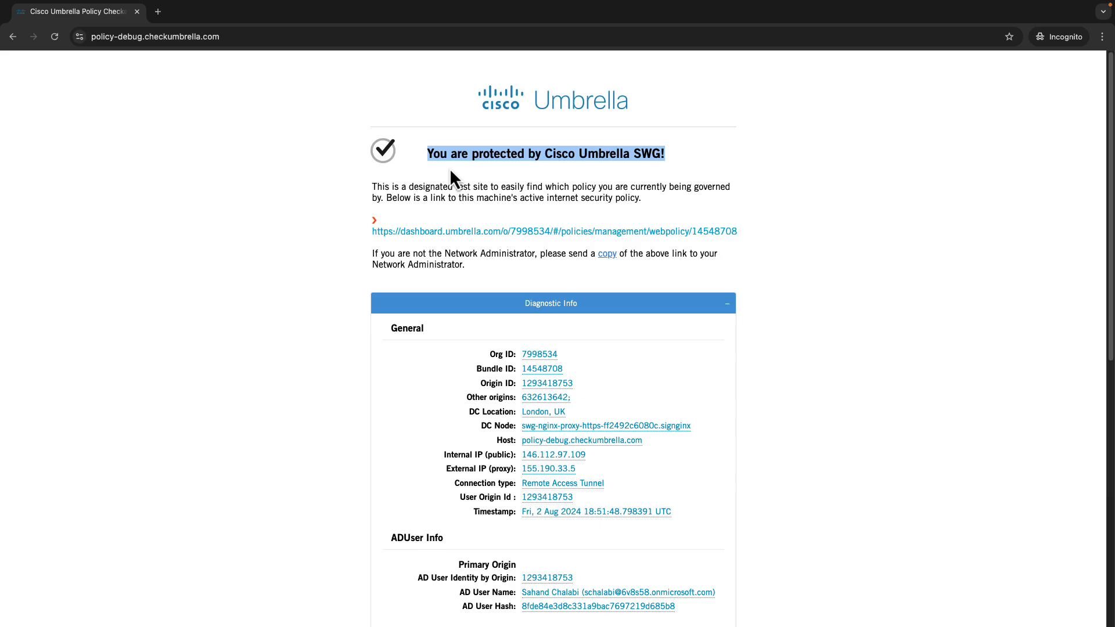
{"action": "left_click", "coordinate": [451, 171]}
Load facebook.com in a new private tab, see its login page, then close the private window
{"action": "key", "text": "super+t"}
{"action": "type", "text": "facebook.c"}
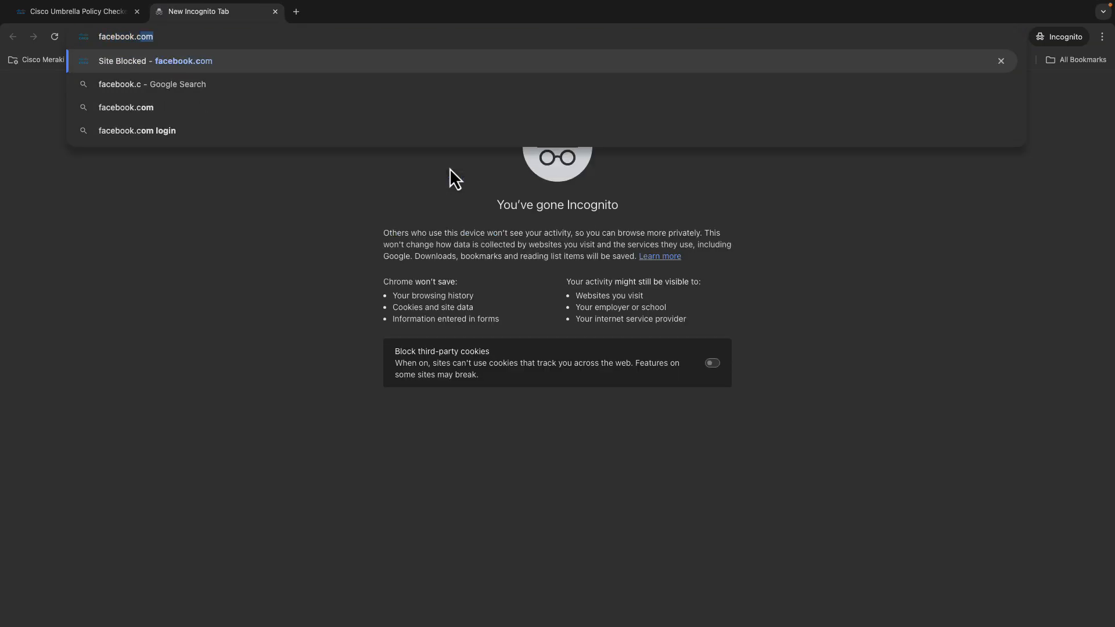
{"action": "key", "text": "Return"}
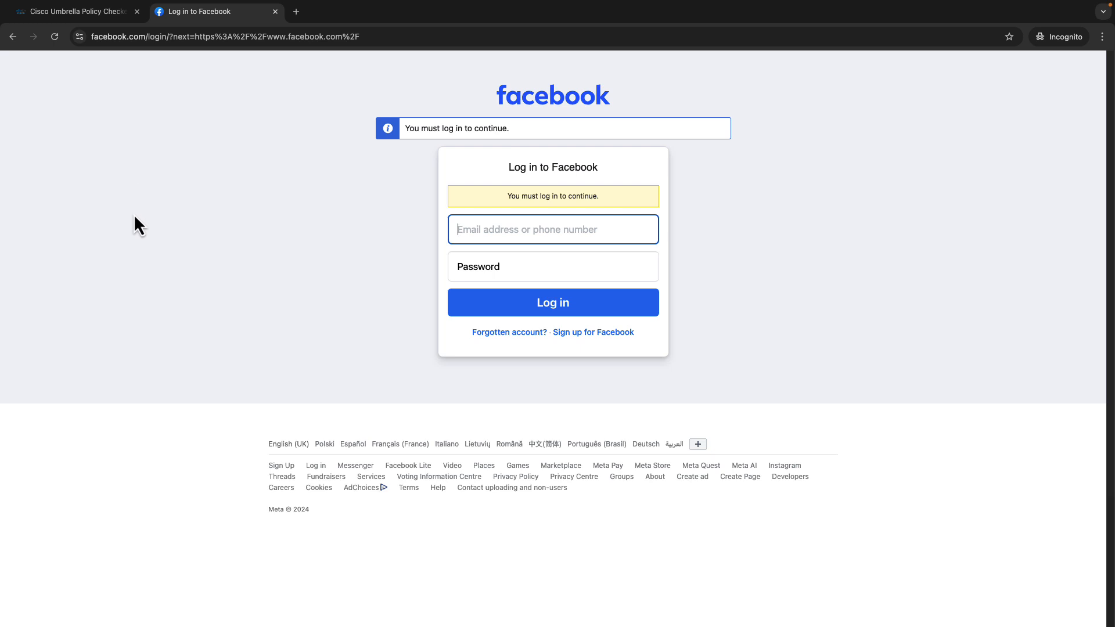
{"action": "left_click", "coordinate": [179, 245]}
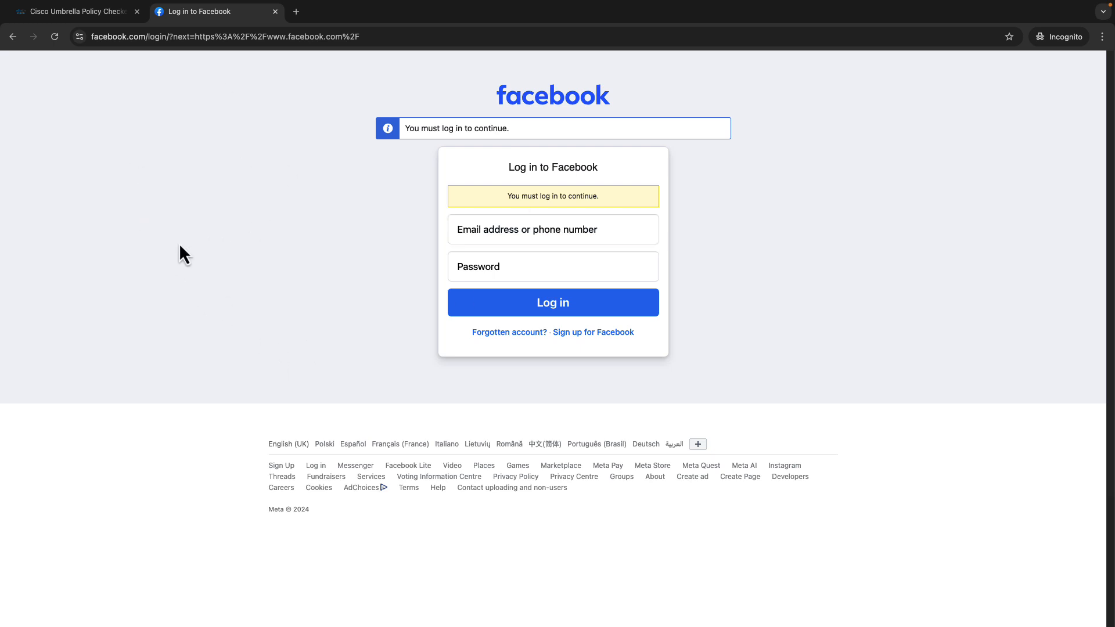
{"action": "key", "text": "ctrl+w"}
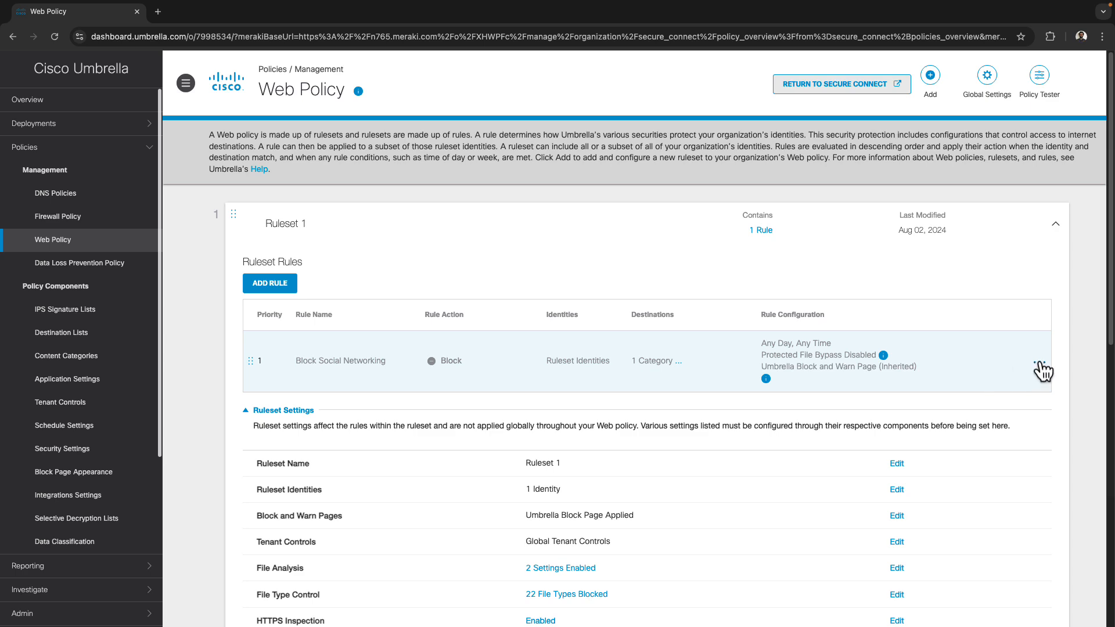
Enable the Block Social Networking rule, confirm with UPDATE, and collapse Ruleset 1
{"action": "left_click", "coordinate": [1039, 362]}
{"action": "left_click", "coordinate": [1020, 415]}
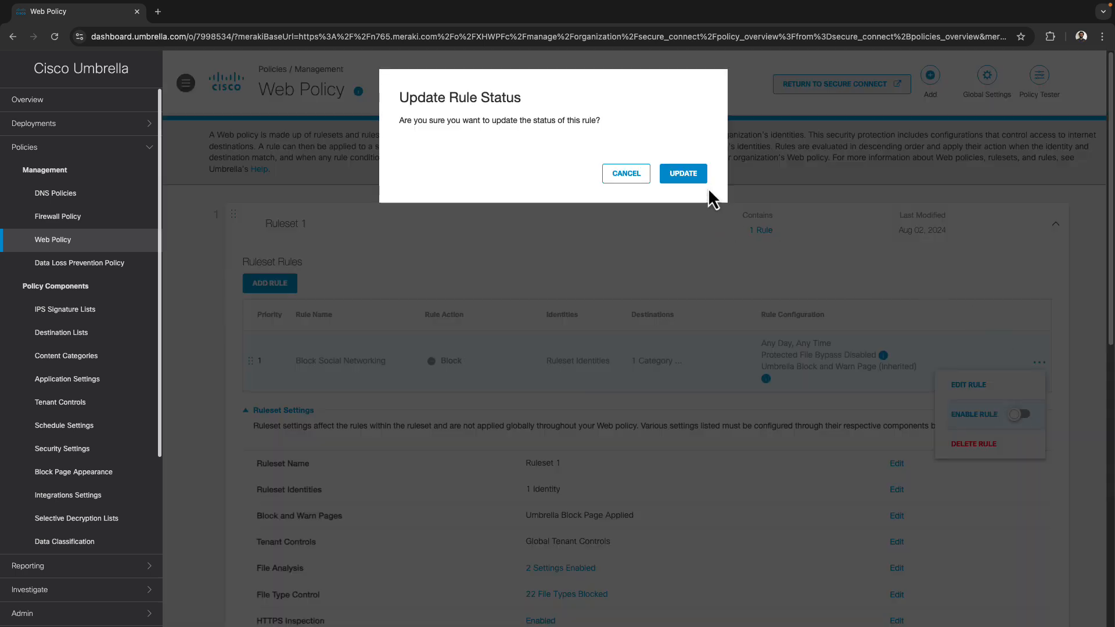
{"action": "left_click", "coordinate": [697, 177]}
{"action": "scroll", "coordinate": [539, 350], "scroll_direction": "down", "scroll_amount": 3}
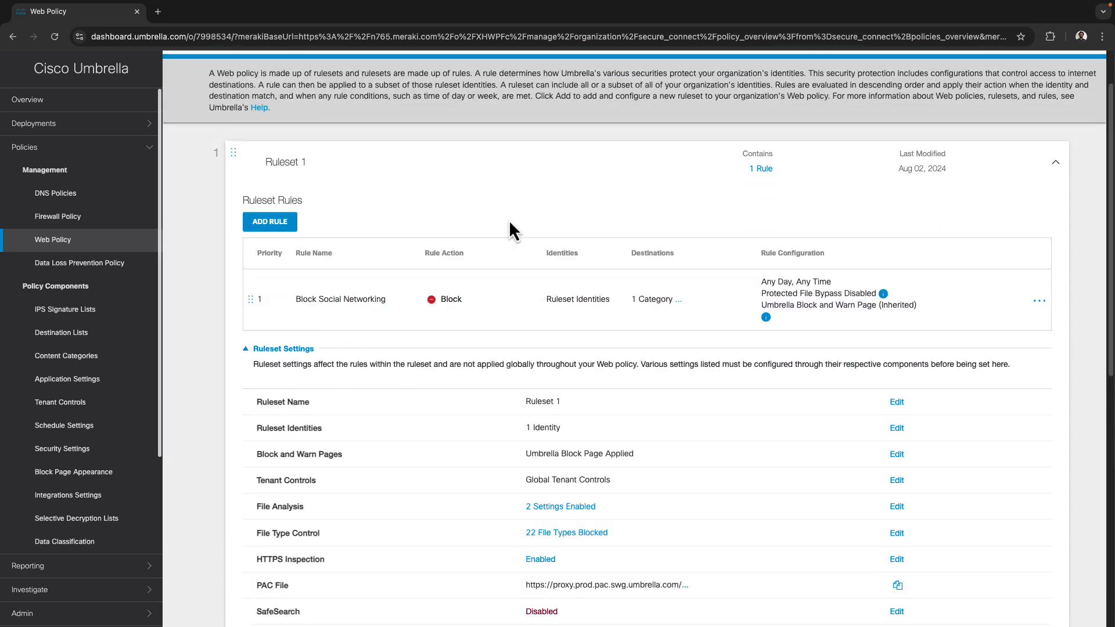
{"action": "scroll", "coordinate": [468, 269], "scroll_direction": "up", "scroll_amount": 2}
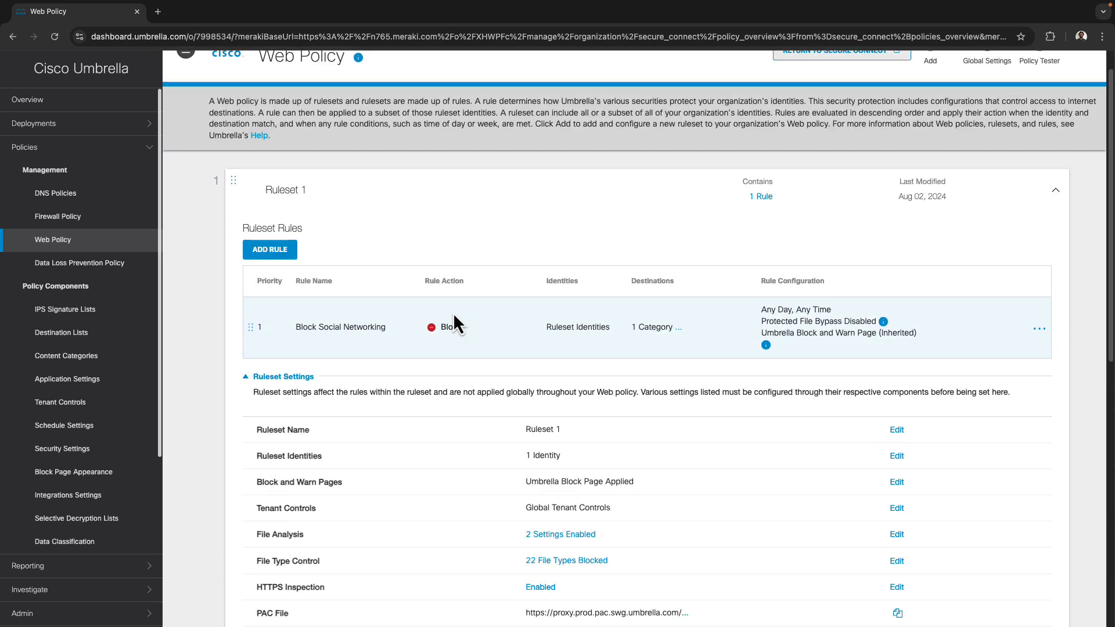
{"action": "left_click", "coordinate": [440, 197]}
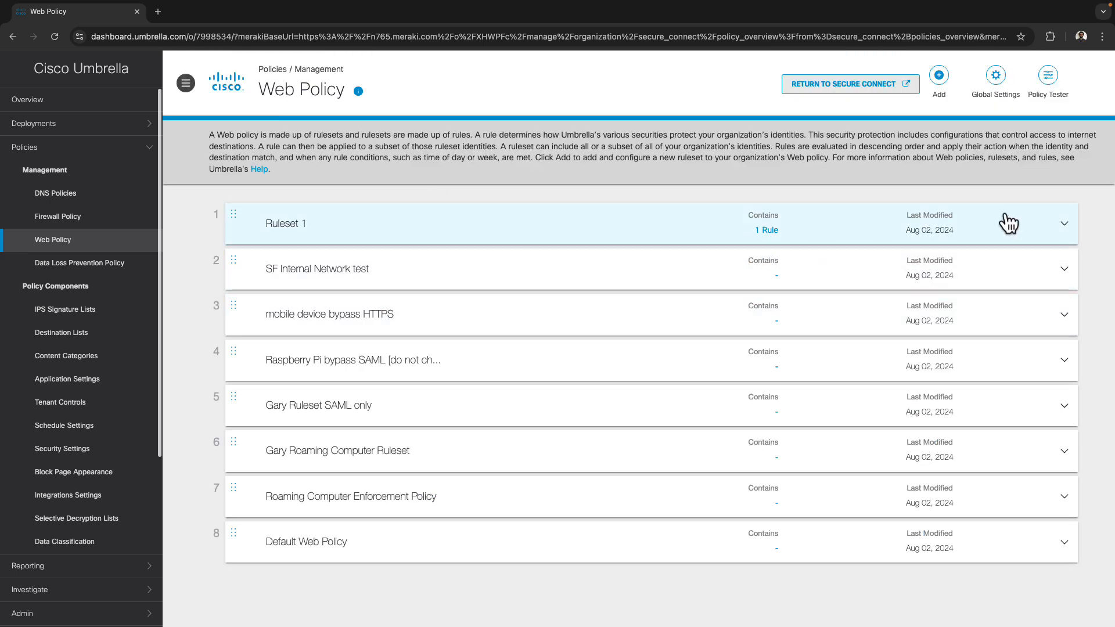
In the Policy Tester, choose the Remote Access tunnel as the primary identity
{"action": "left_click", "coordinate": [1049, 77]}
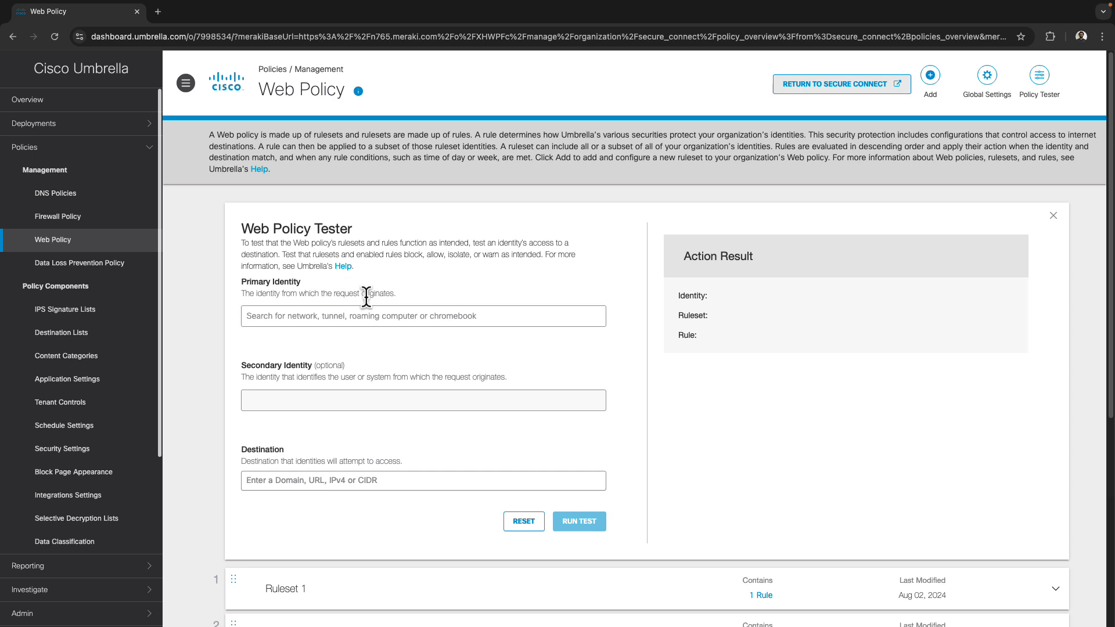
{"action": "left_click", "coordinate": [347, 315]}
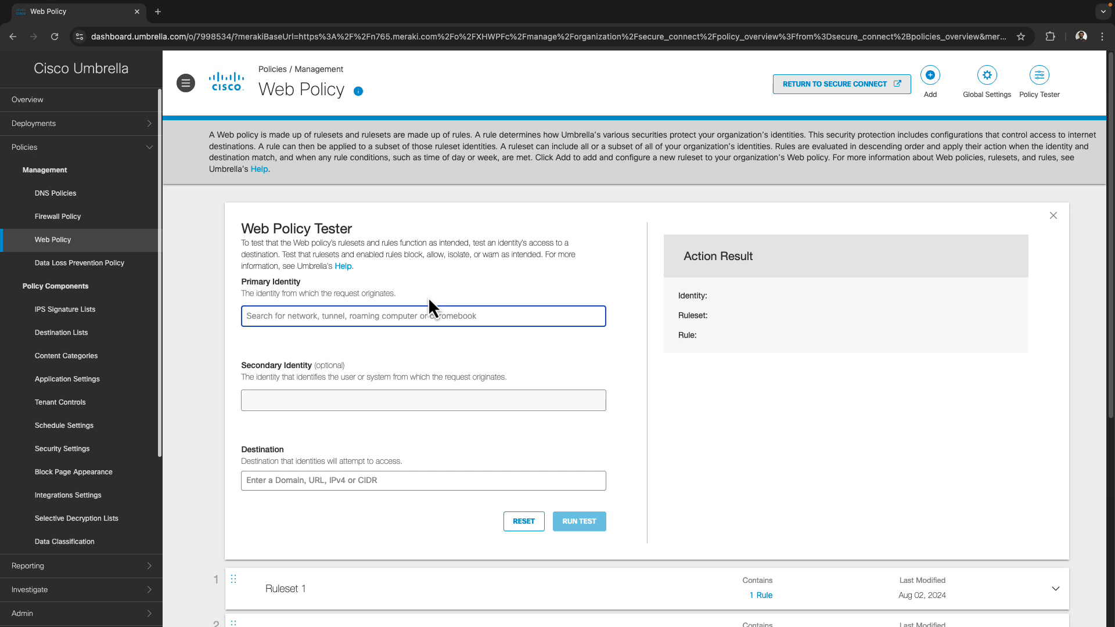
{"action": "type", "text": "s"}
{"action": "key", "text": "BackSpace"}
{"action": "type", "text": "remote"}
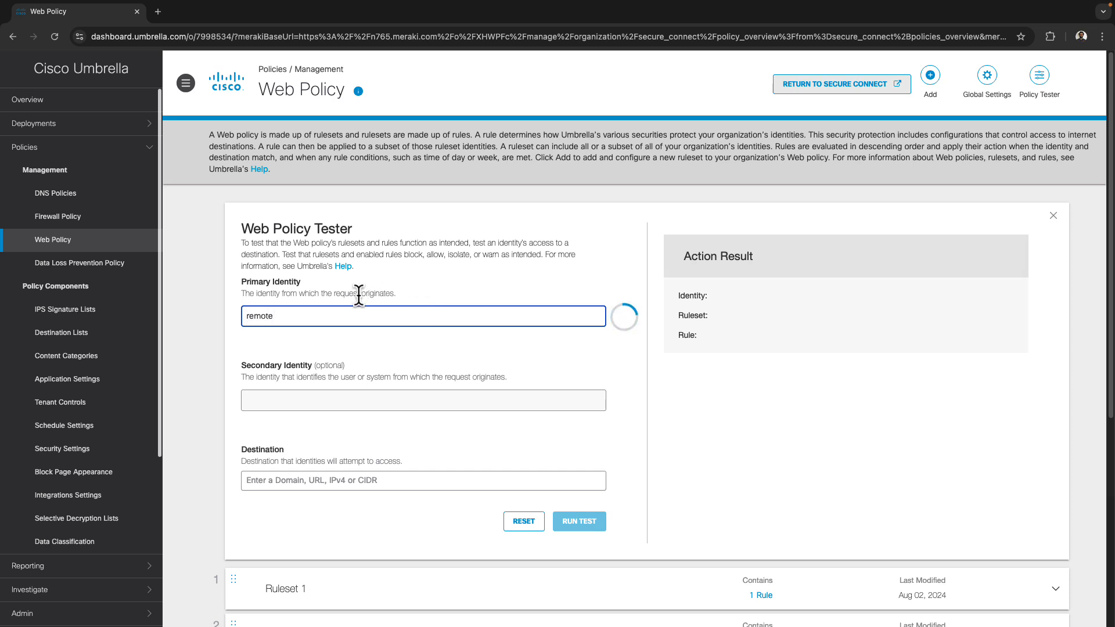
{"action": "left_click", "coordinate": [299, 370]}
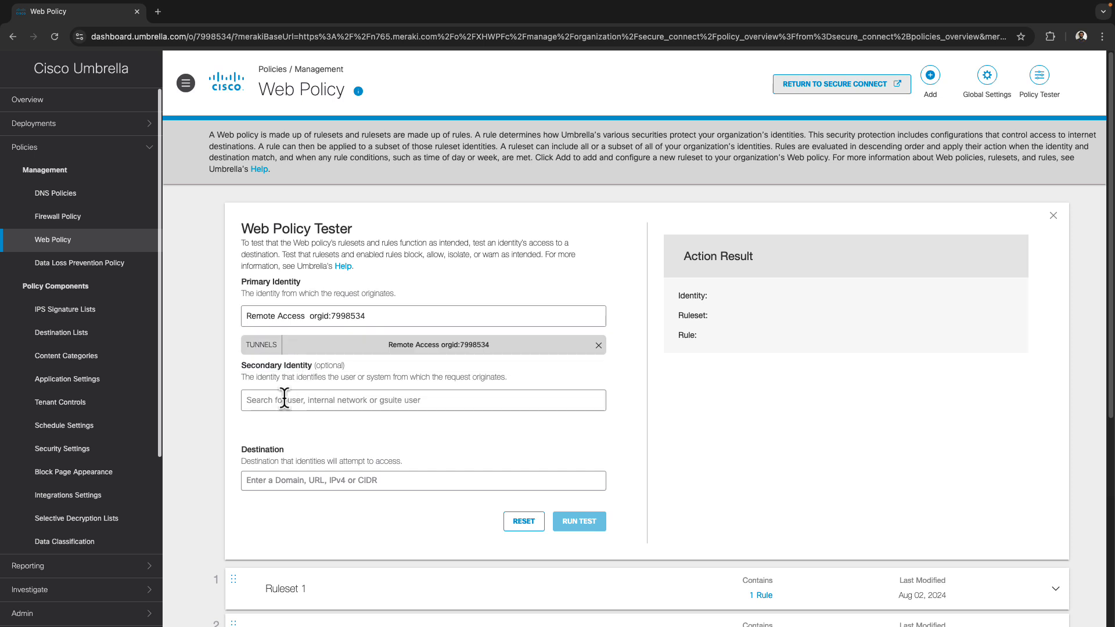
Add the AD user as secondary identity and test facebook.com, which shows Blocked
{"action": "left_click", "coordinate": [332, 400]}
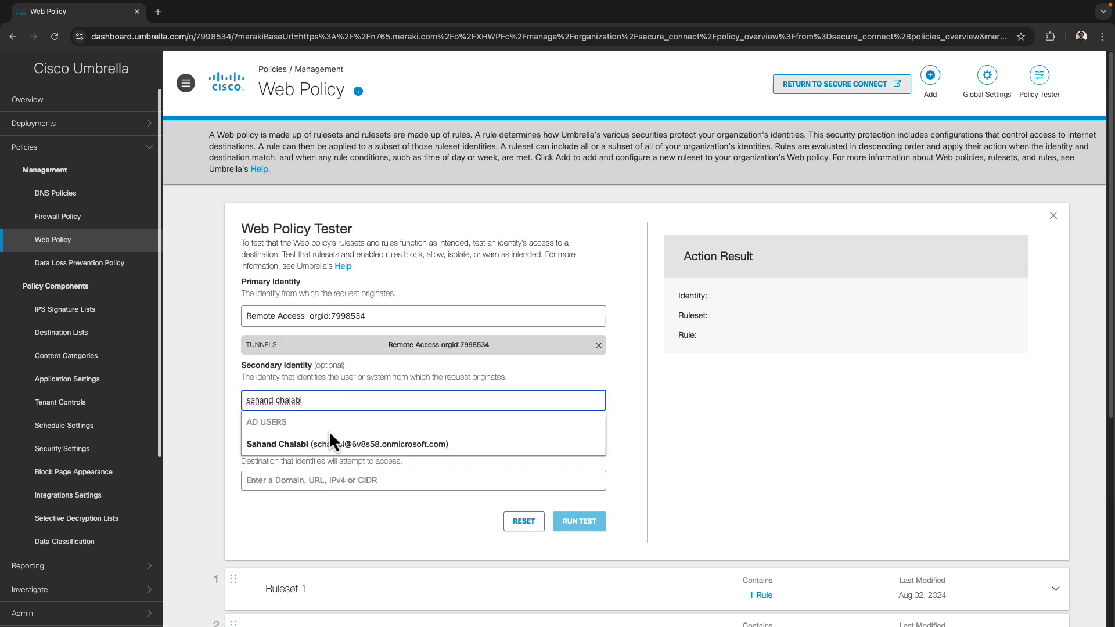
{"action": "left_click", "coordinate": [326, 452]}
{"action": "left_click", "coordinate": [321, 481]}
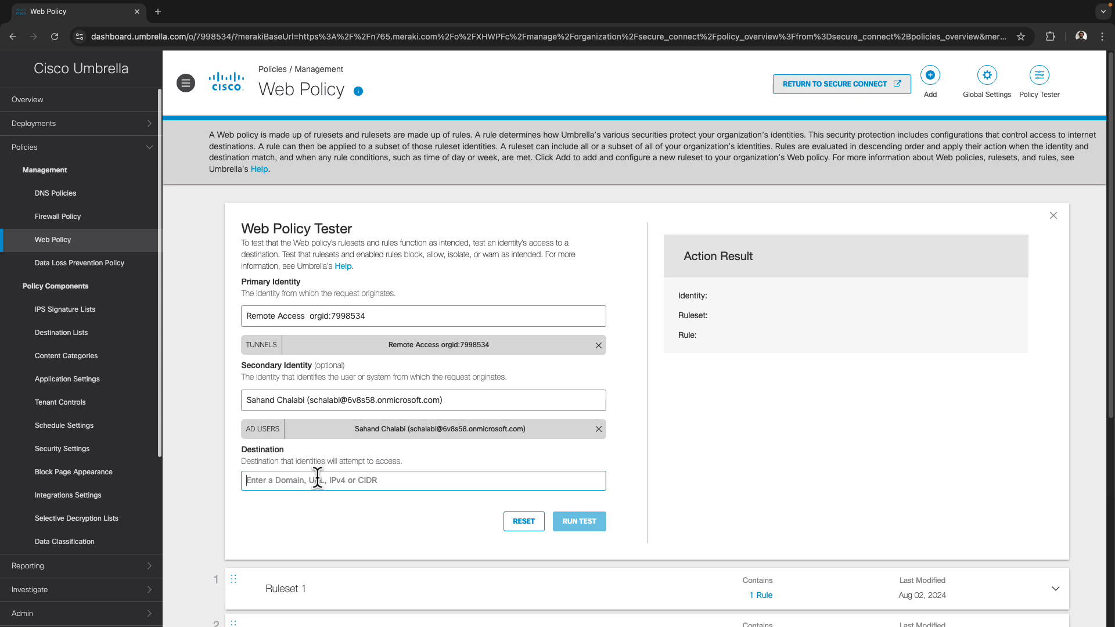
{"action": "type", "text": "facebook.com"}
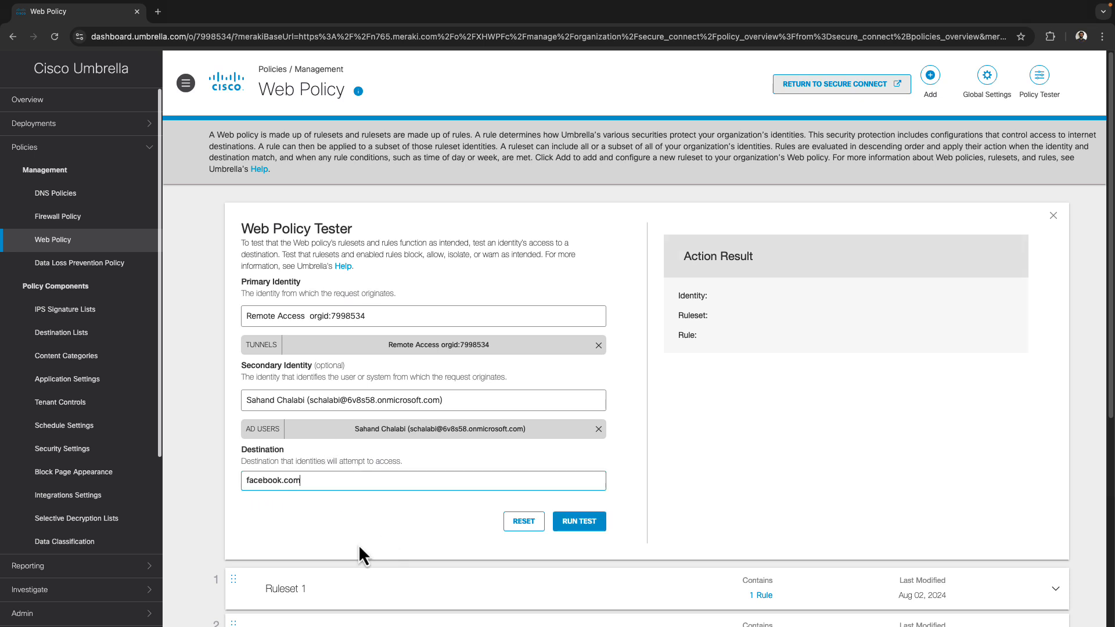
{"action": "left_click", "coordinate": [580, 519]}
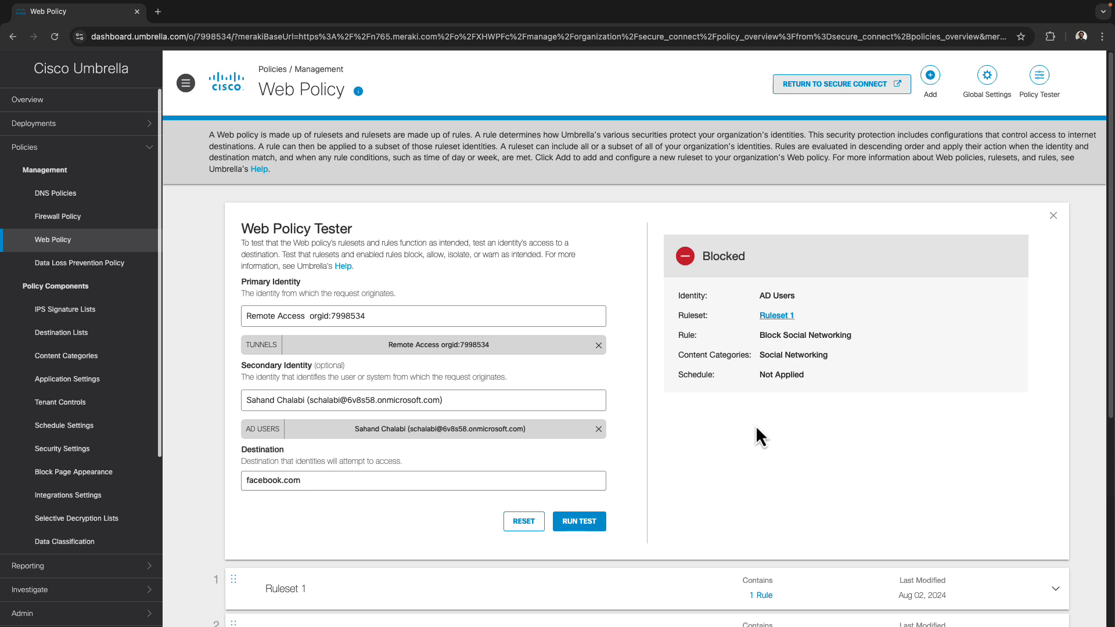
Load facebook.com in a private window to confirm it goes to the block page
{"action": "key", "text": "super+shift+n"}
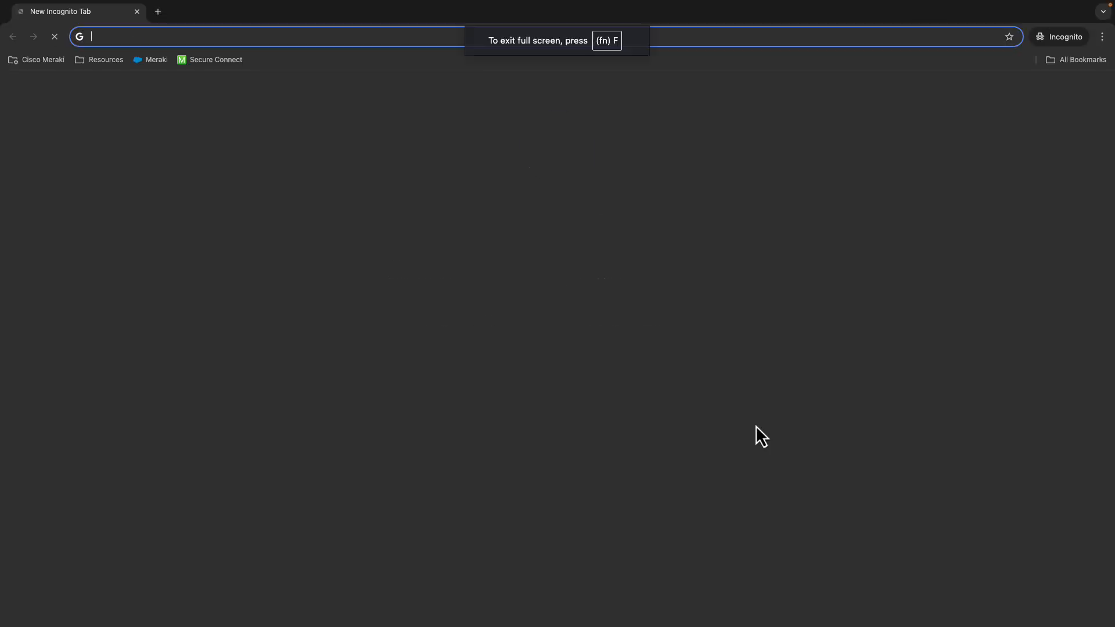
{"action": "type", "text": "face book"}
{"action": "key", "text": "super+a"}
{"action": "type", "text": "facebook.co"}
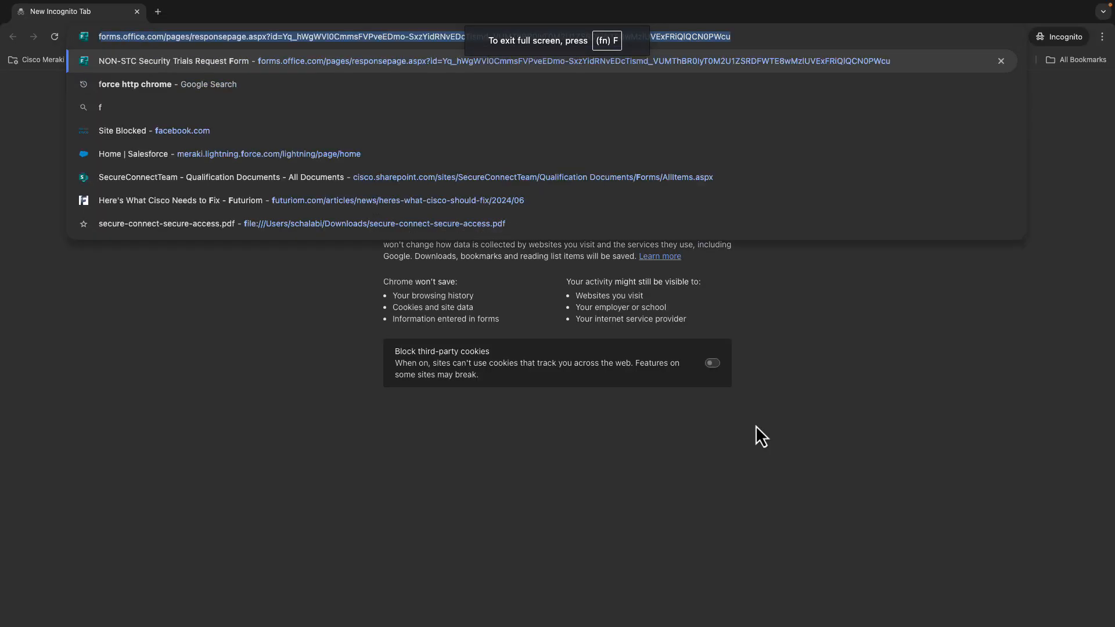
{"action": "key", "text": "Return"}
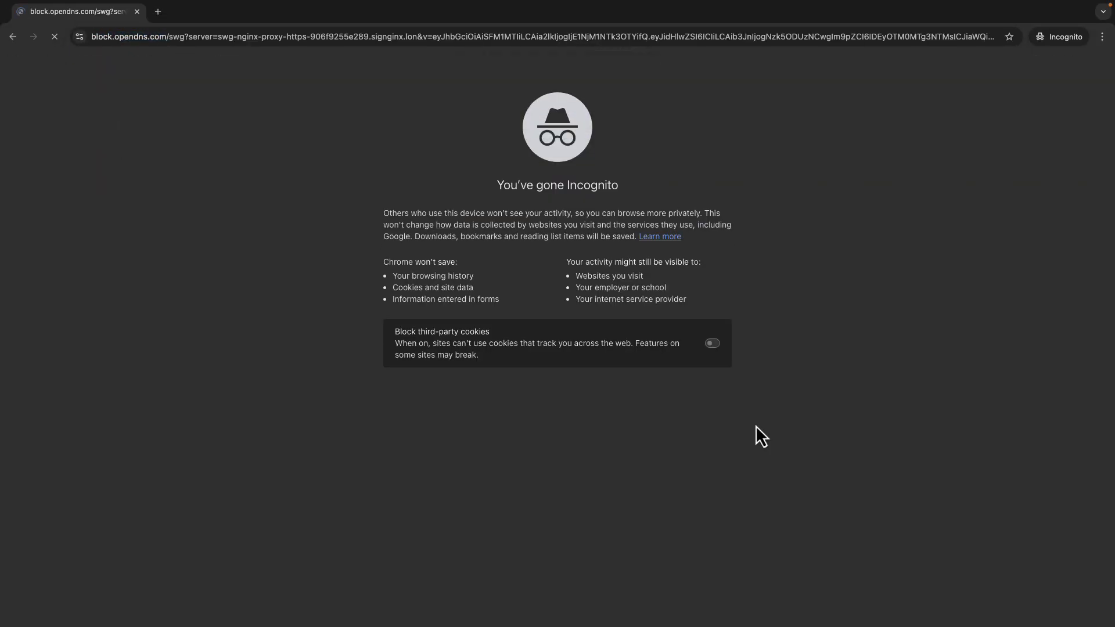